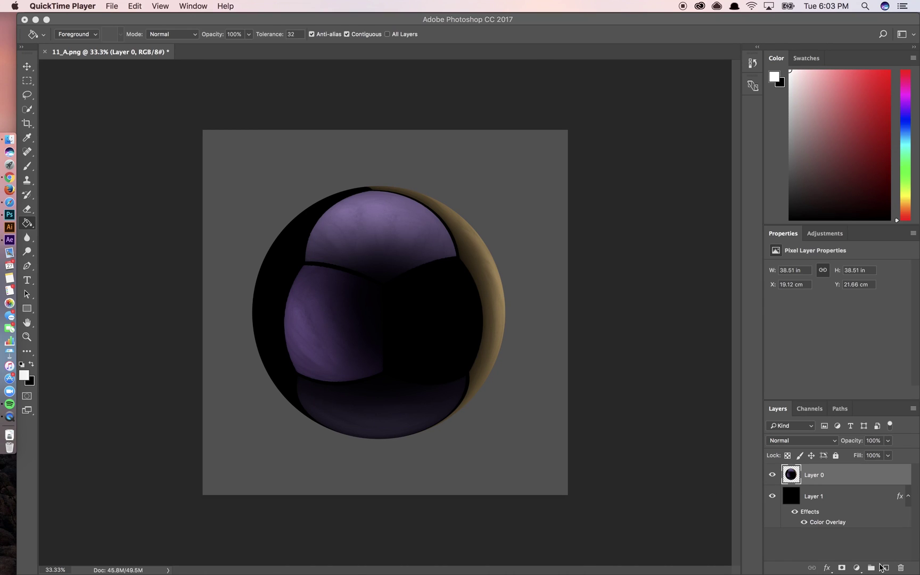
Step: Bring Photoshop forward, then open and close the new fill or adjustment layer list
left_click(857, 569)
left_click(857, 569)
left_click(861, 565)
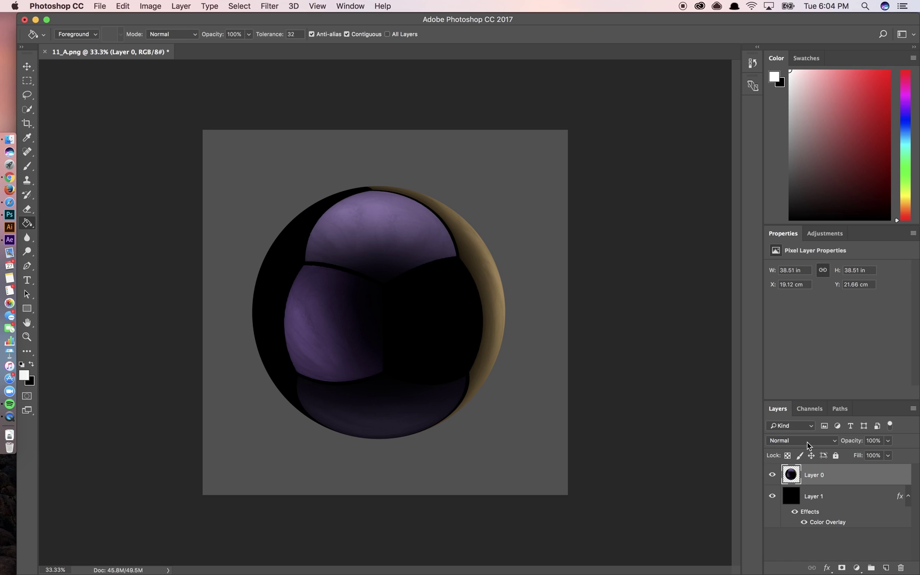
Step: Add a Curves adjustment layer, Curves 1, and clip it to Layer 0
left_click(856, 568)
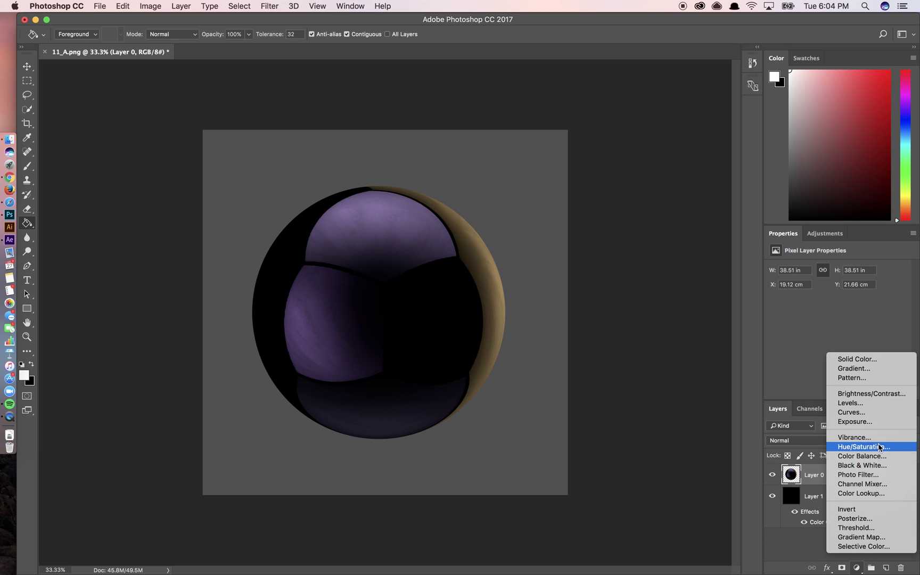
left_click(861, 417)
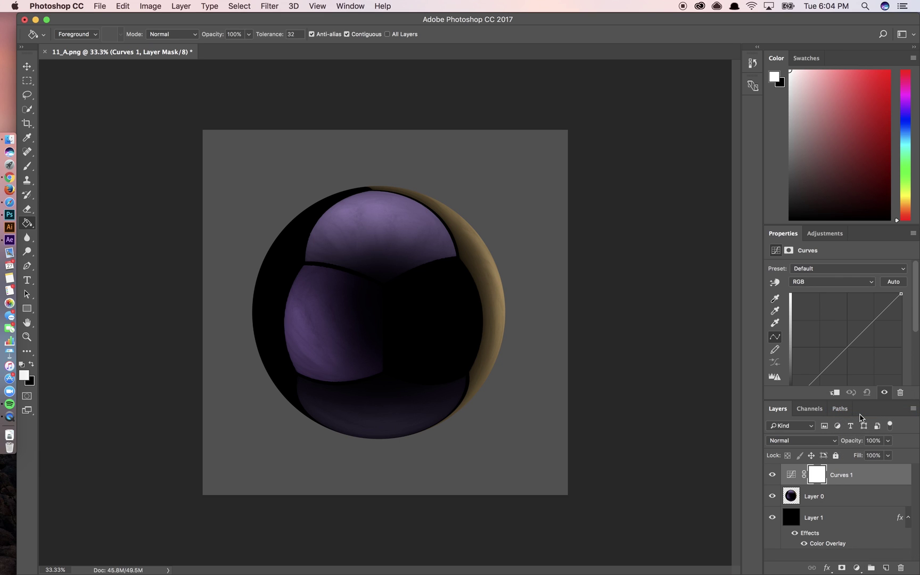
right_click(848, 474)
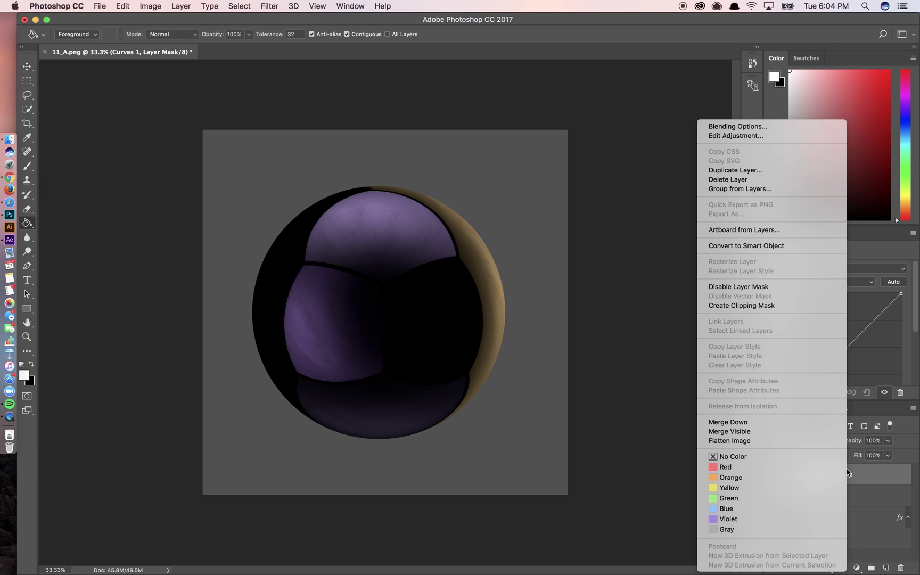
left_click(793, 305)
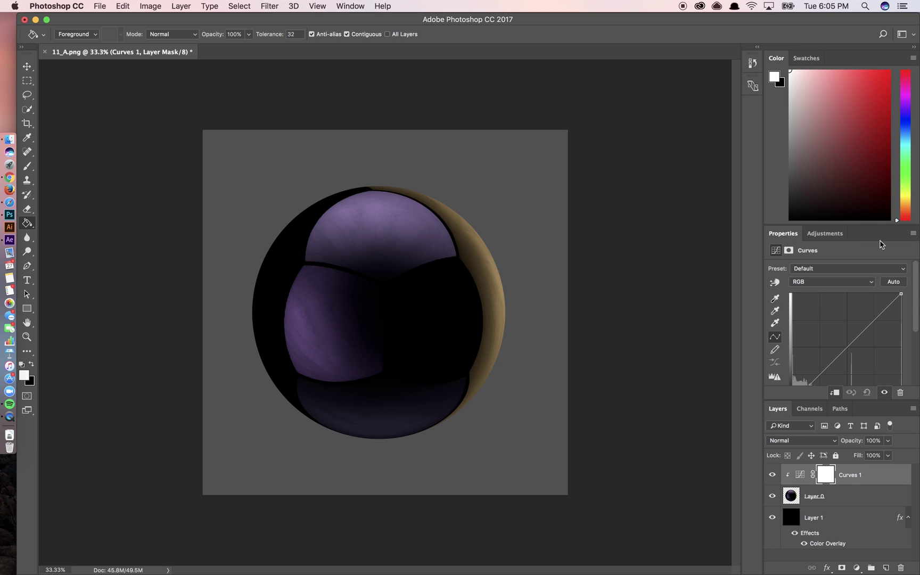
Step: Raise the curve's black point to output 199 and pull the white point left
left_click_drag(868, 228, 869, 176)
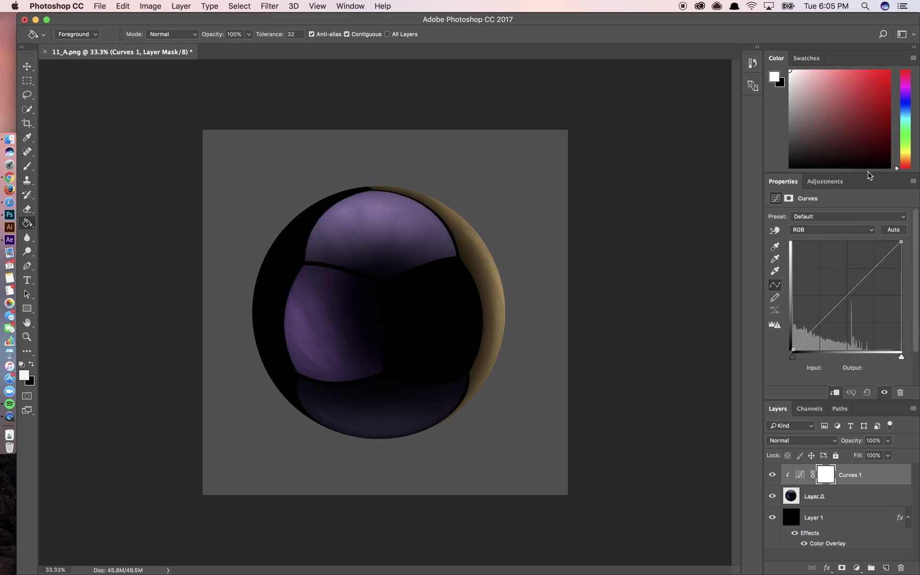
left_click(793, 349)
left_click_drag(794, 349, 749, 269)
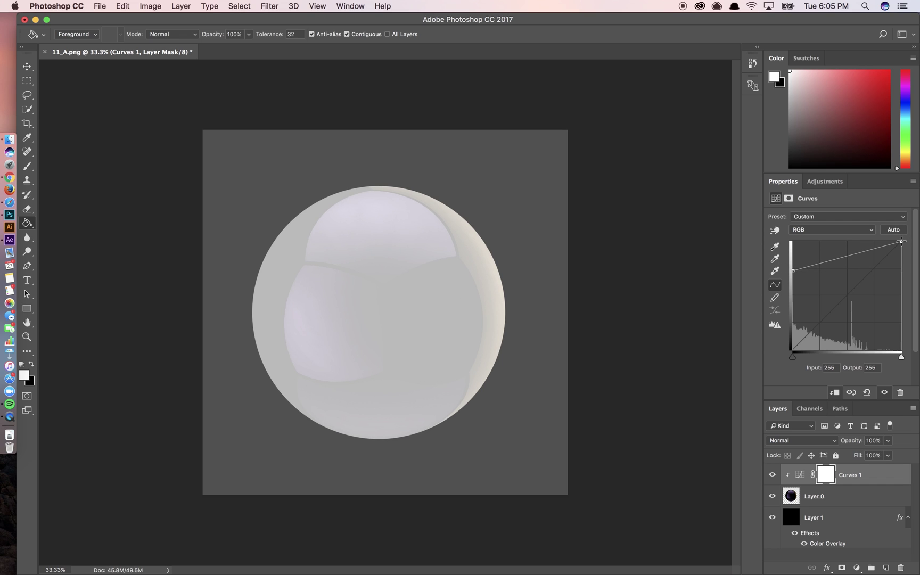
left_click_drag(901, 238, 839, 233)
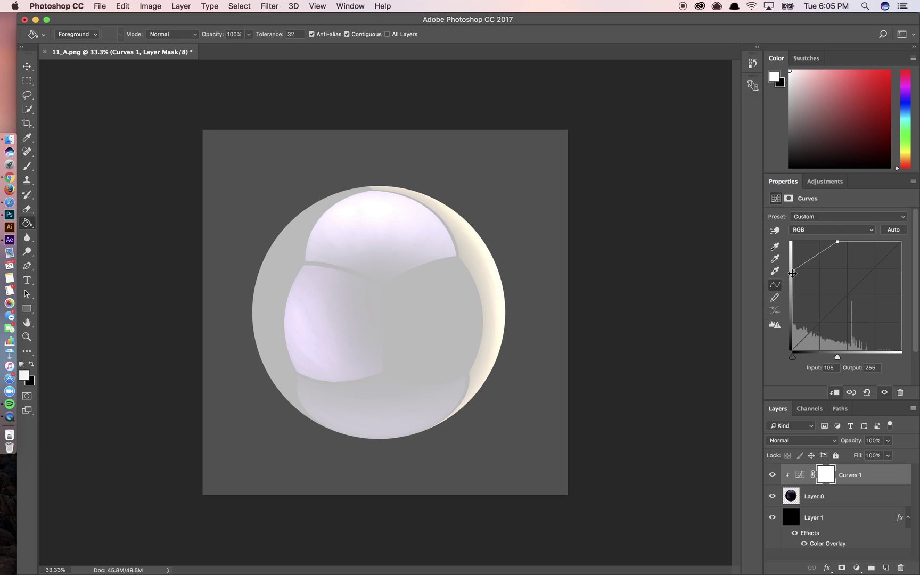
left_click_drag(793, 273, 789, 265)
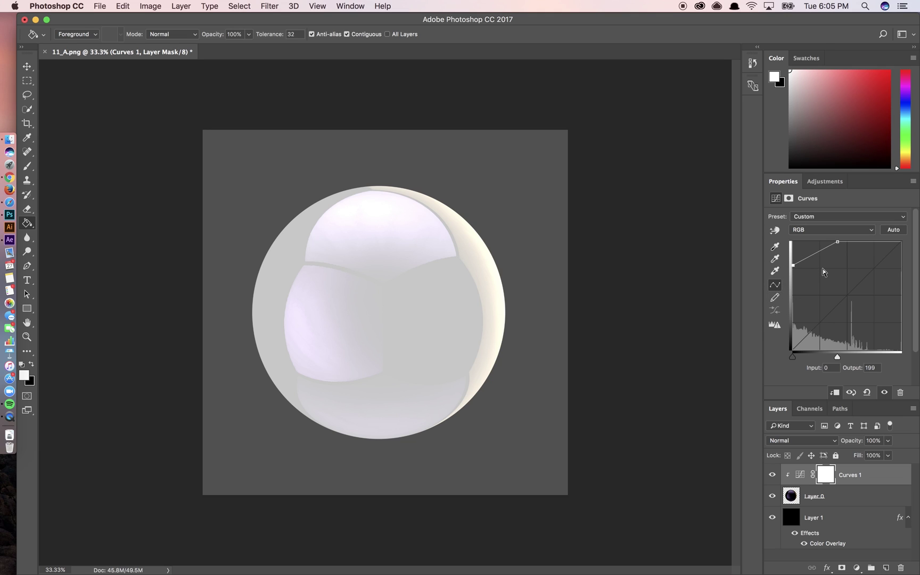
Step: Hide Curves 1 and add a second Curves layer clipped to the orb
left_click(772, 475)
left_click(856, 567)
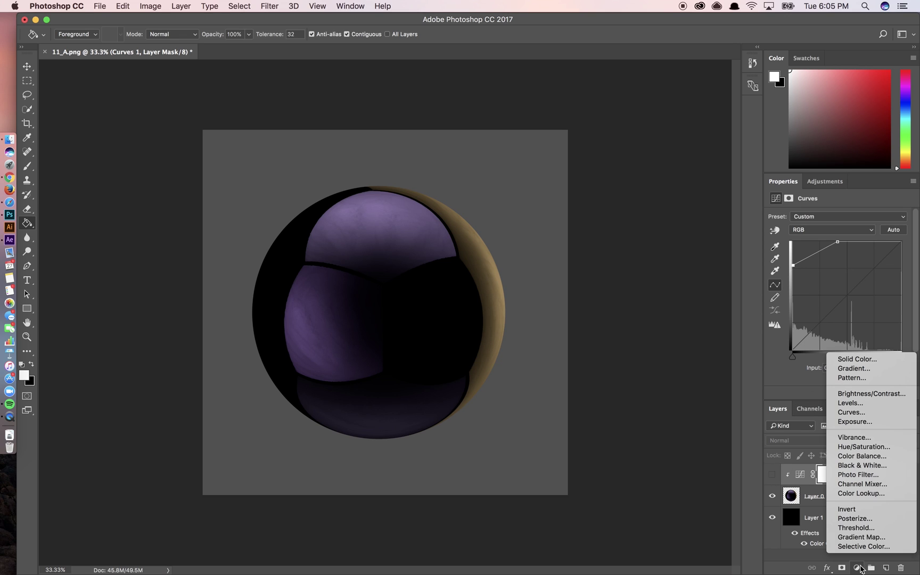
left_click(874, 413)
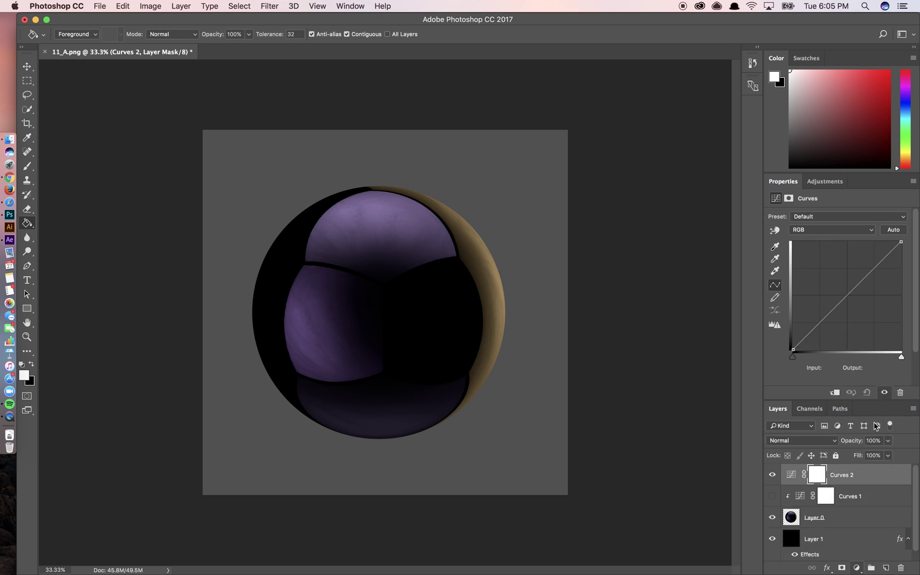
left_click(850, 481, "alt")
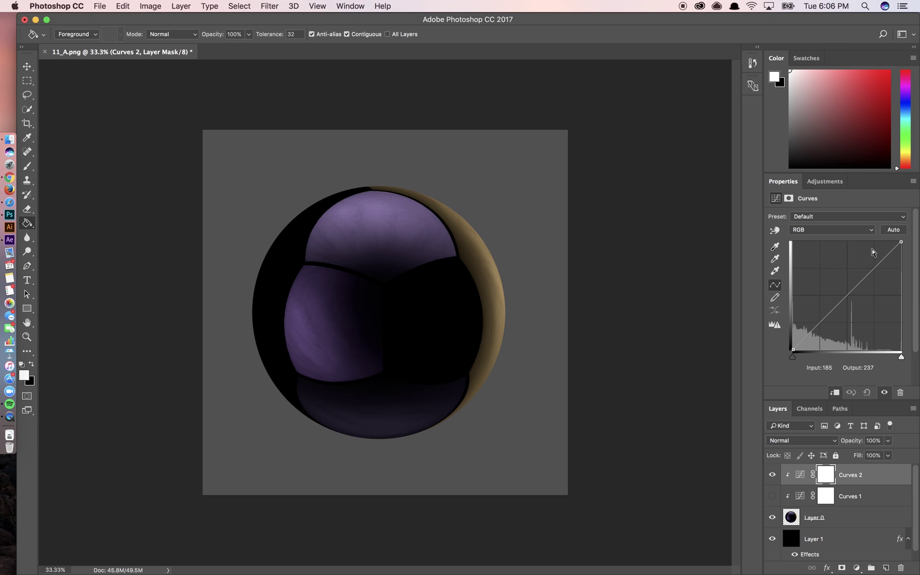
Step: On Curves 2's Red channel, lift the black point and move the white point to input 149
left_click(847, 234)
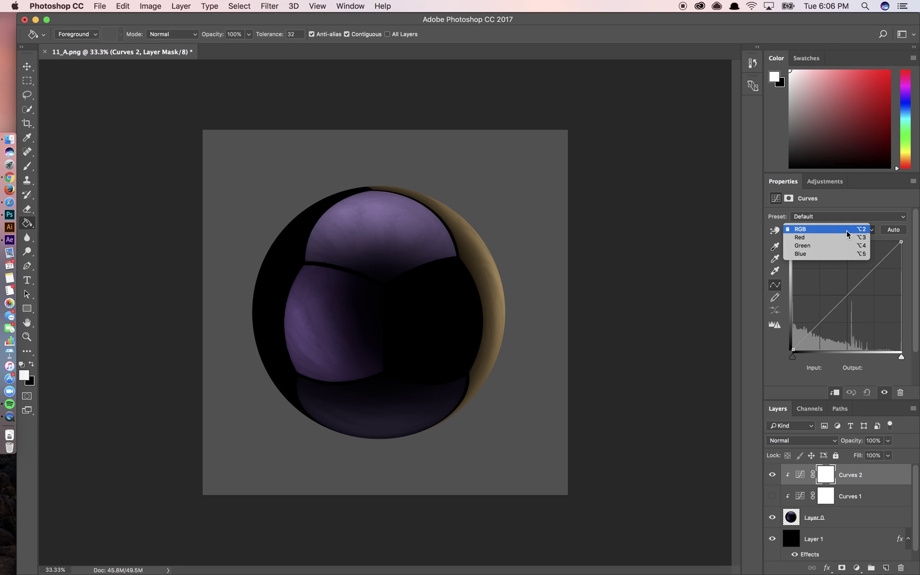
left_click(836, 237)
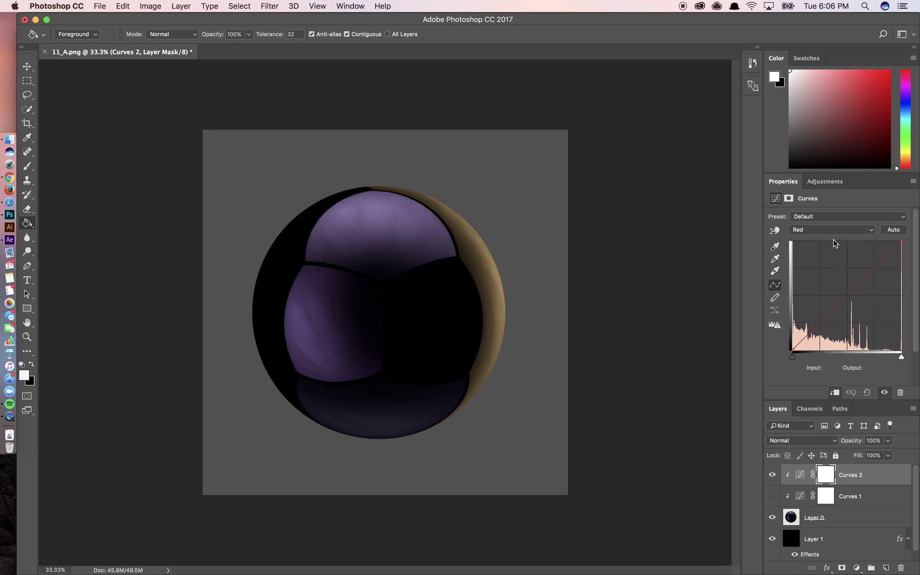
left_click_drag(794, 350, 770, 274)
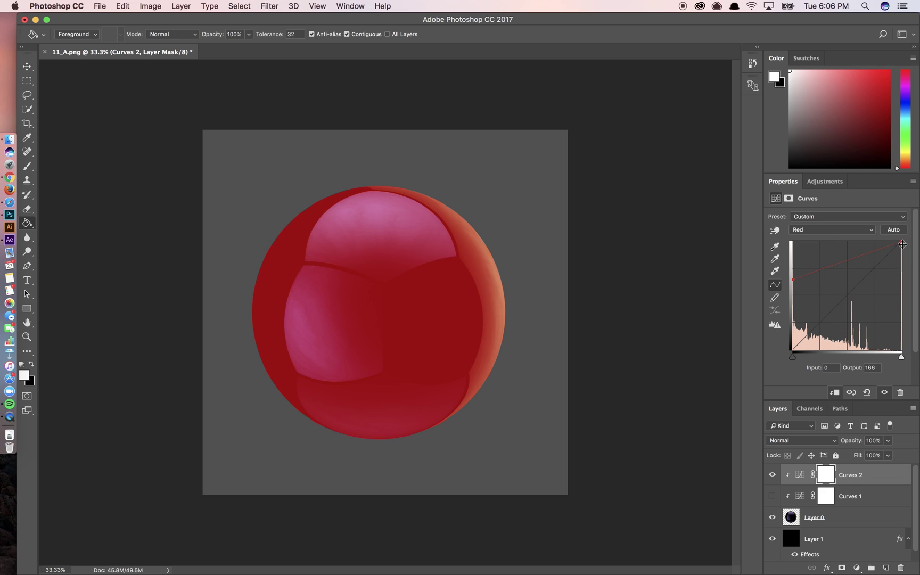
left_click_drag(901, 242, 857, 224)
Step: Hide Curves 2 and add a third Curves layer clipped to the orb
left_click(770, 475)
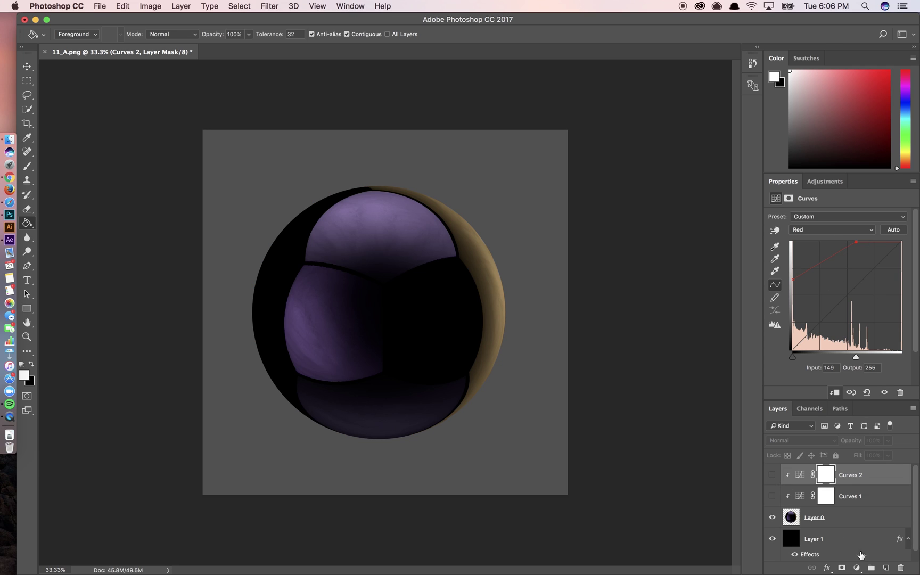
left_click(857, 568)
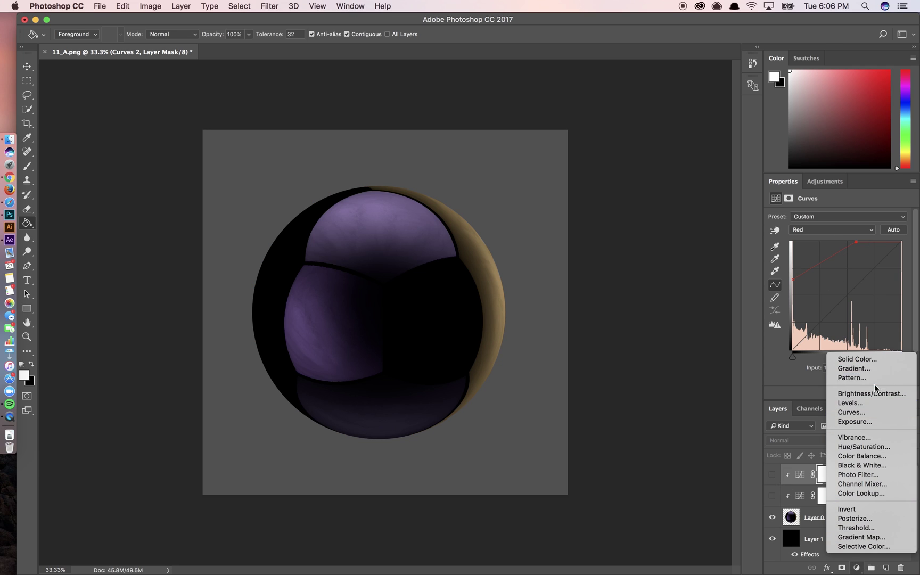
left_click(876, 413)
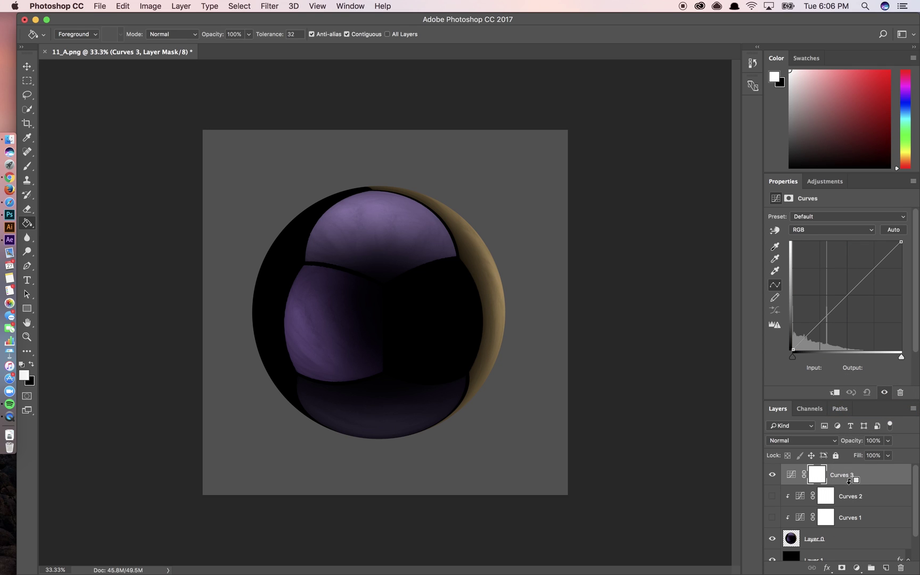
left_click(847, 484, "alt")
Step: On Curves 3's Green channel, lift the black point to output 139 and pull in the white point
left_click(823, 229)
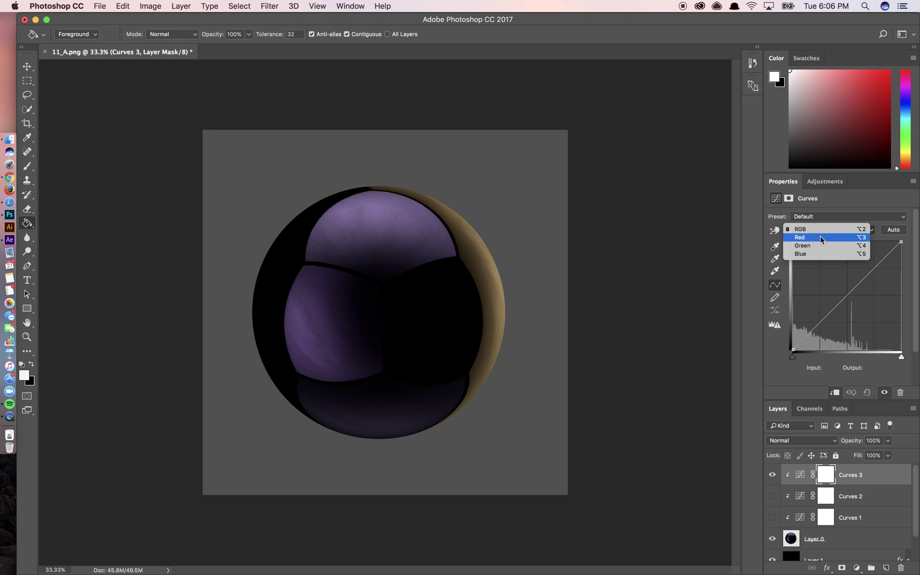
left_click(804, 246)
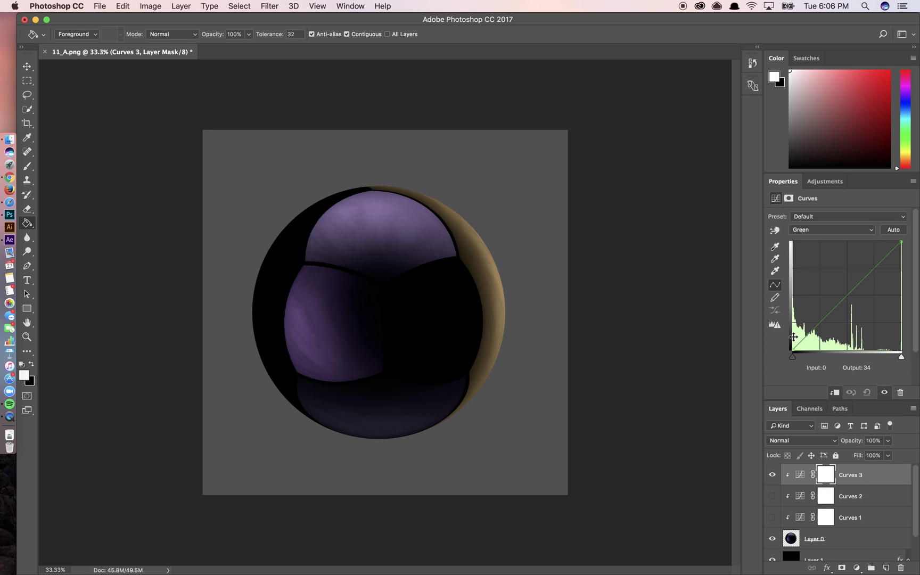
left_click_drag(793, 348, 755, 296)
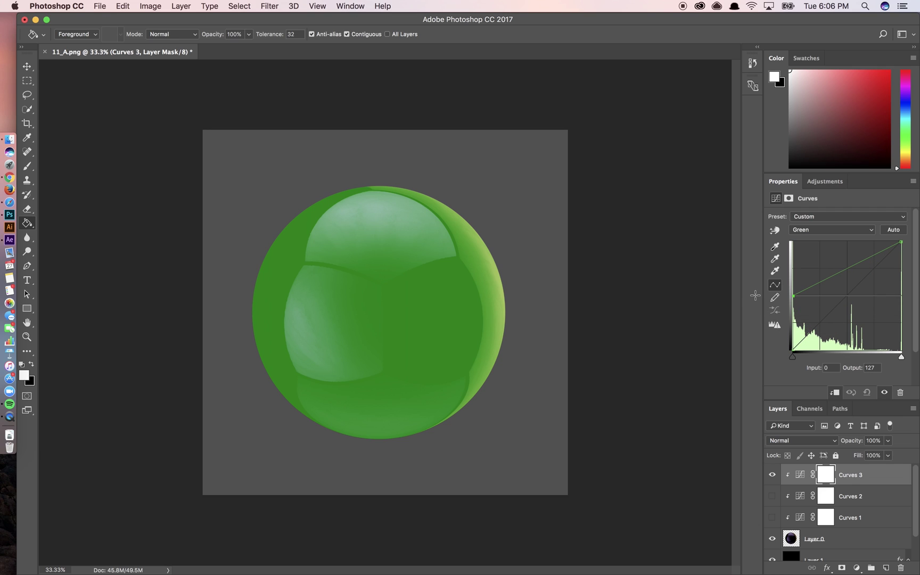
left_click_drag(901, 242, 859, 223)
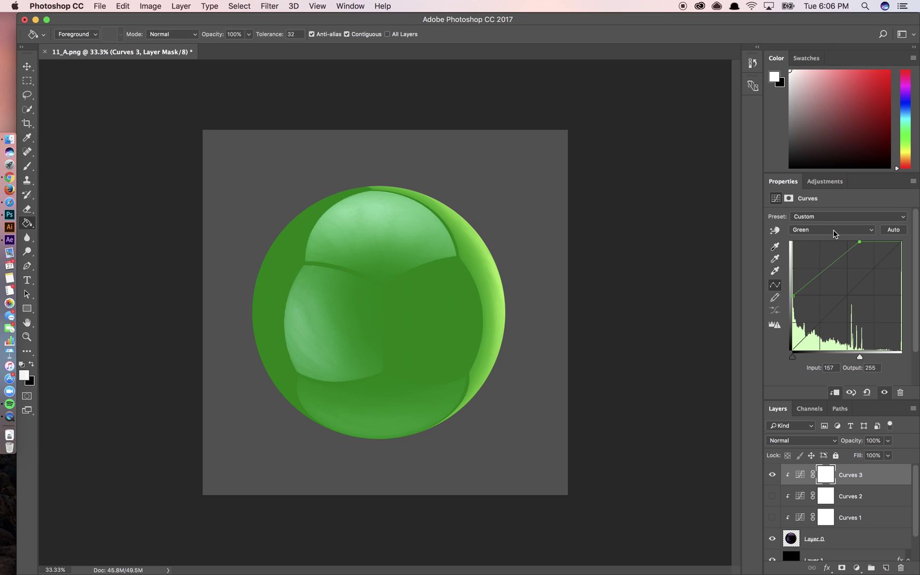
left_click(794, 296)
left_click_drag(794, 296, 791, 292)
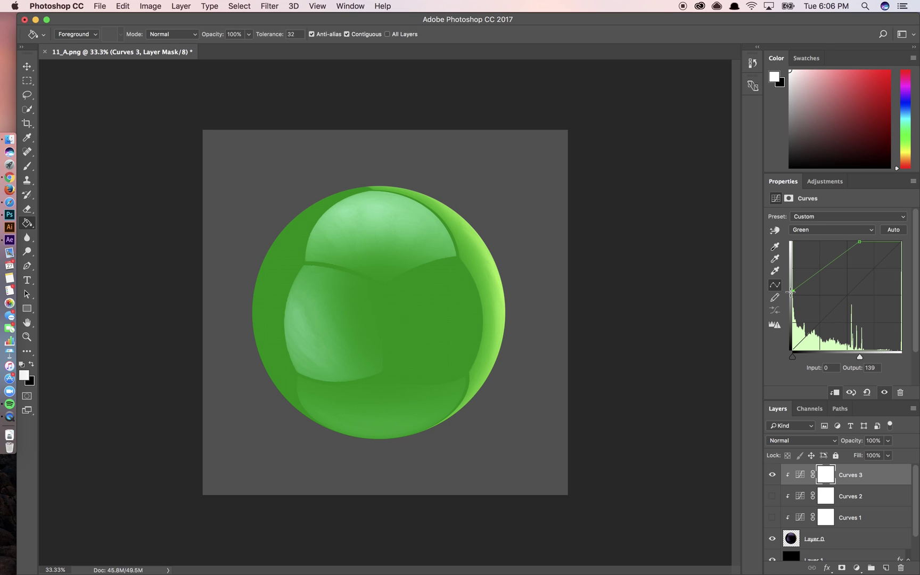
left_click(816, 231)
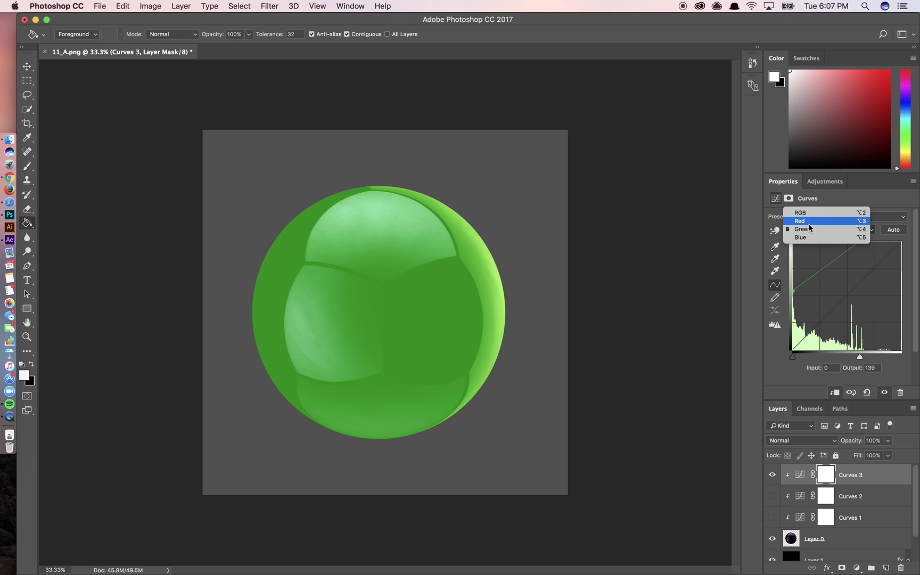
Step: On Curves 3's Red channel, raise the shadows and pull in the highlight point
left_click(809, 220)
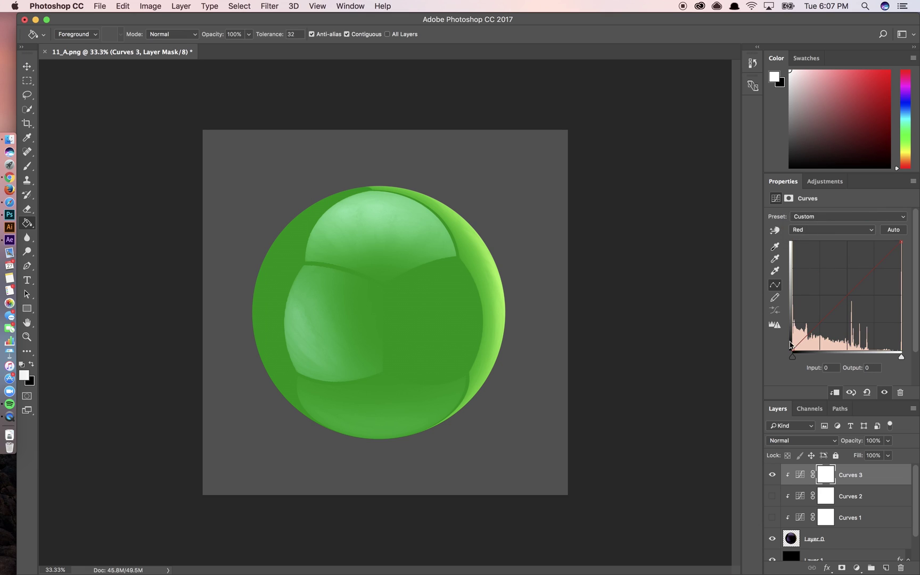
left_click_drag(792, 349, 762, 286)
left_click_drag(901, 242, 858, 217)
left_click(793, 286)
left_click_drag(793, 286, 790, 271)
Step: Add a Blue channel midtone point lowered from 149 to 114 for a gold orb
left_click(817, 230)
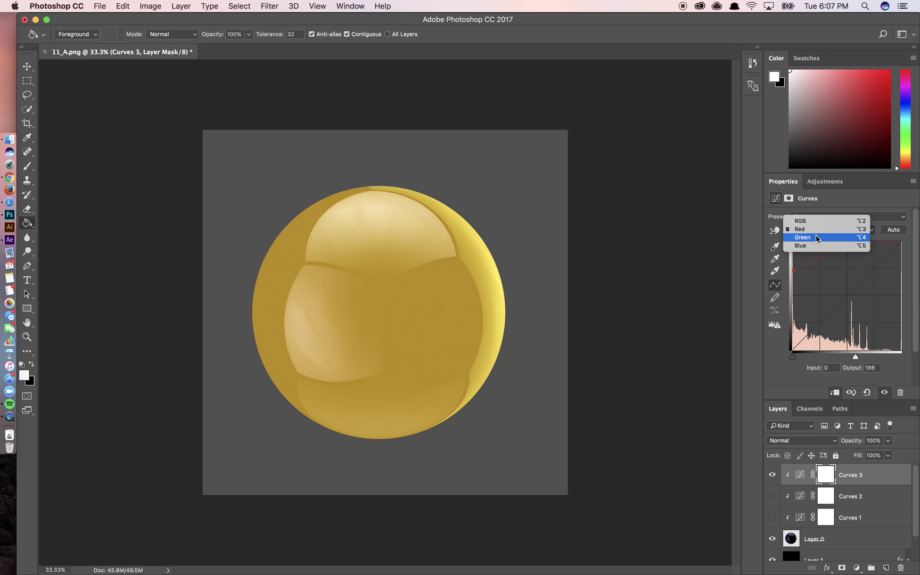
left_click(816, 234)
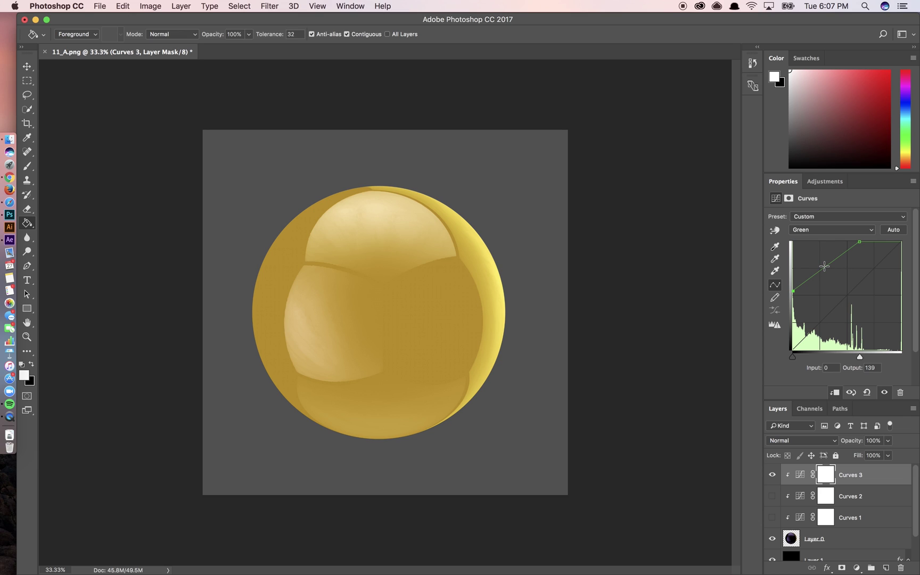
left_click(836, 229)
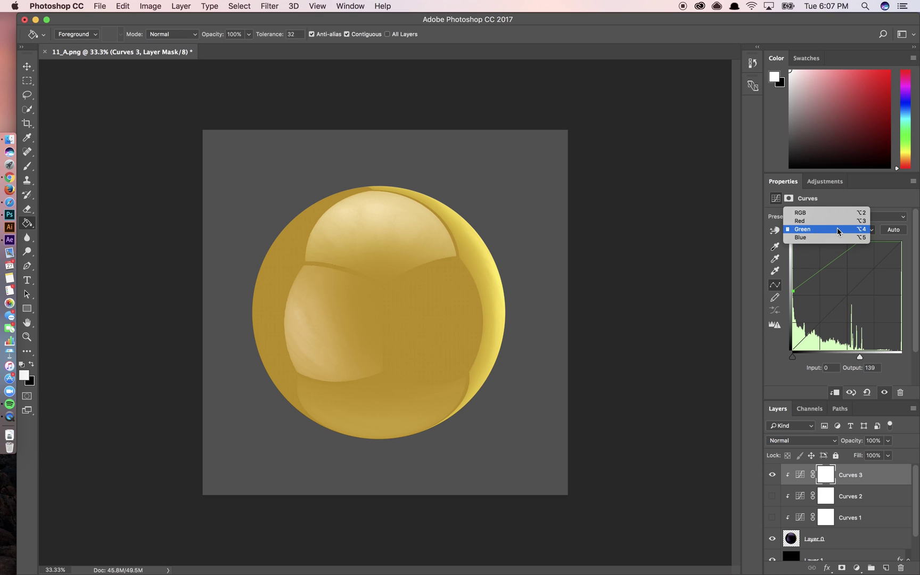
left_click(837, 237)
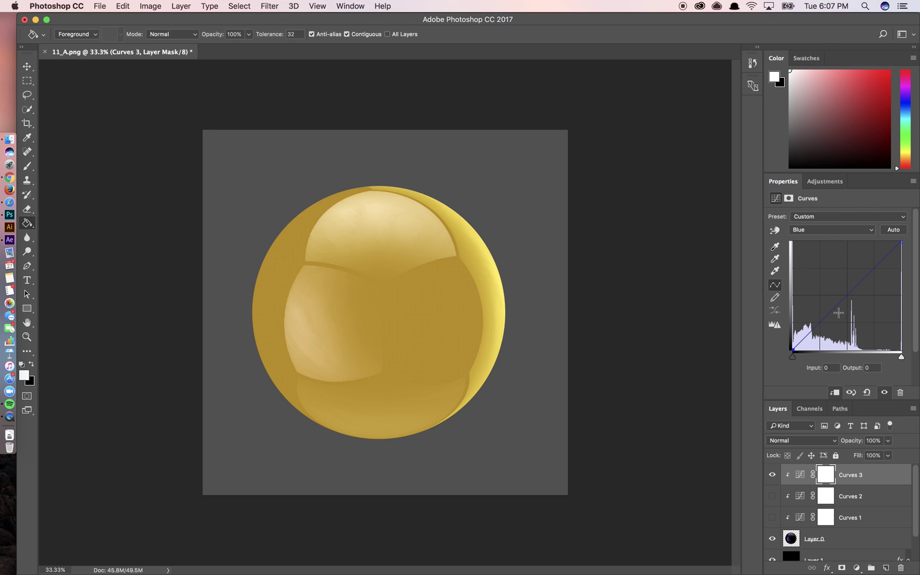
left_click(848, 305)
mouse_move(849, 305)
left_mouse_down()
mouse_move(866, 314)
mouse_move(856, 301)
left_mouse_up()
Step: Hide Curves 3, add a clipped Curves 4, and pull its Blue curve down
left_click(772, 475)
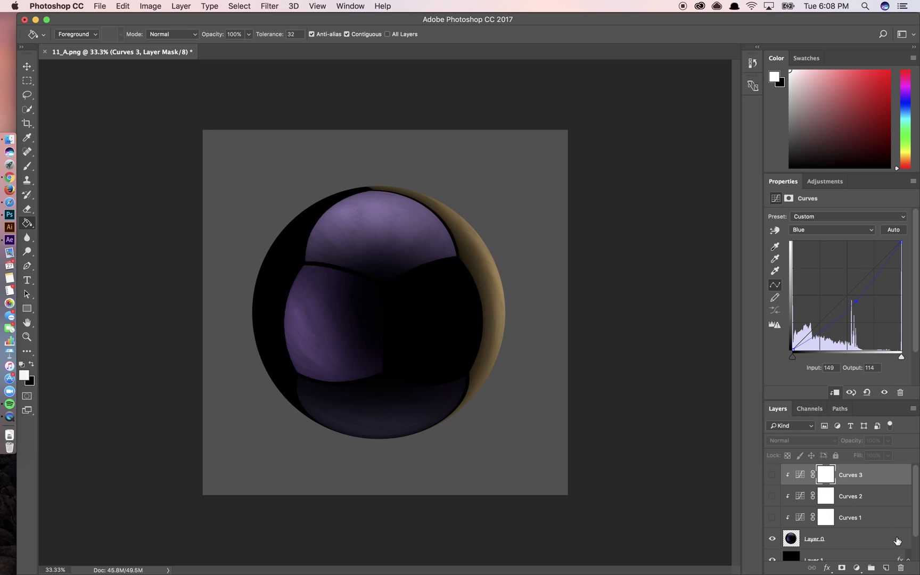
left_click(857, 568)
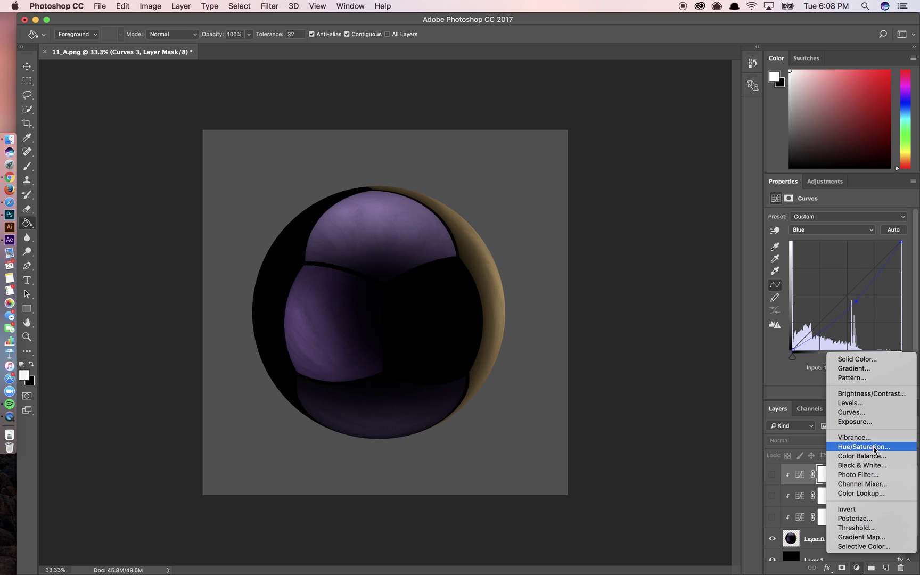
left_click(868, 415)
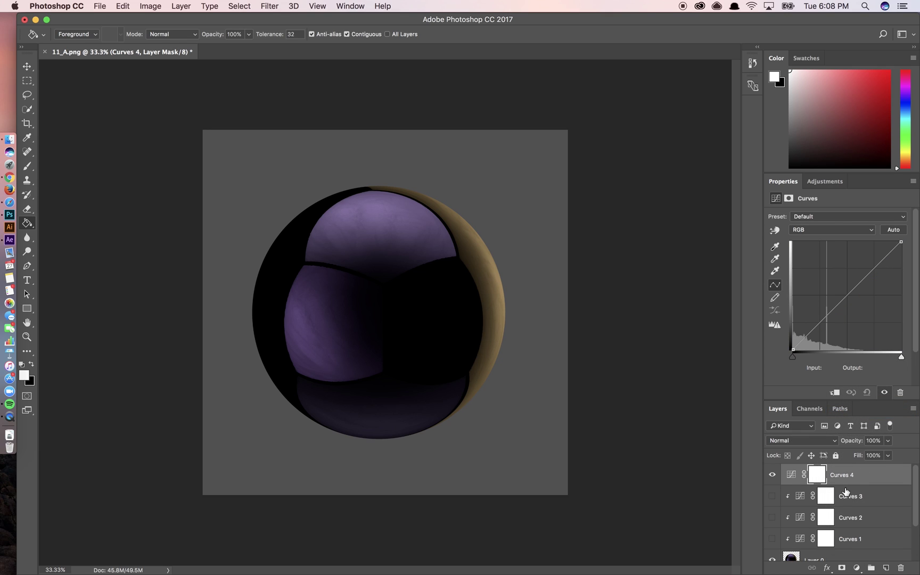
left_click(846, 483, "alt")
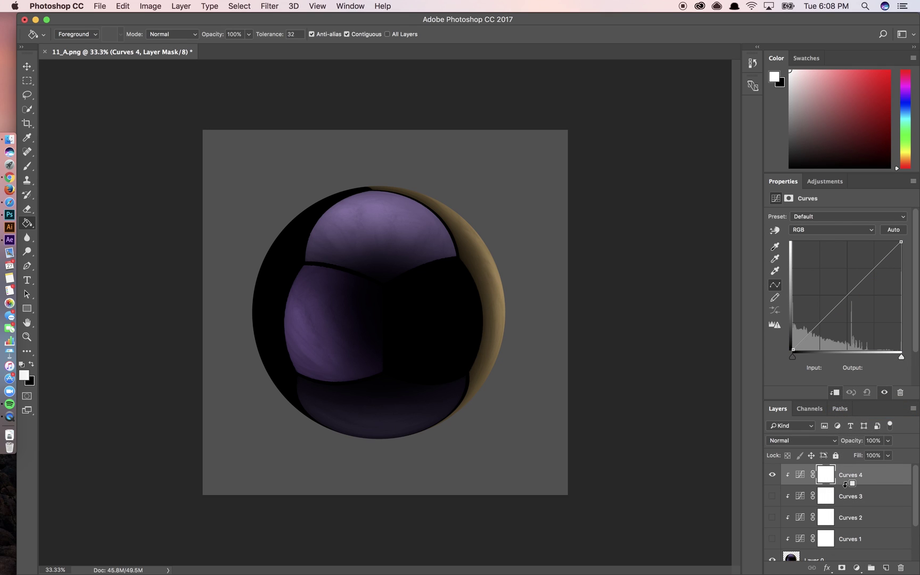
left_click(817, 231)
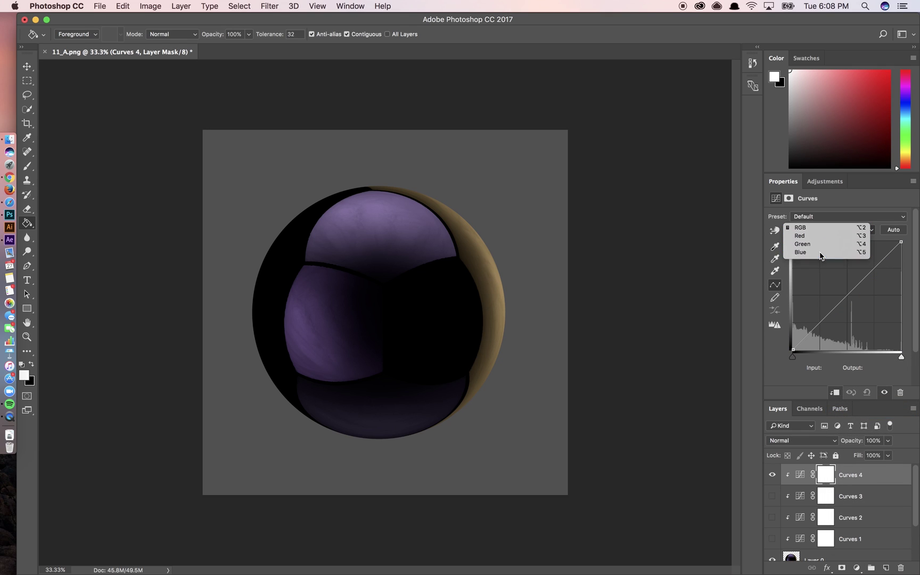
left_click(820, 256)
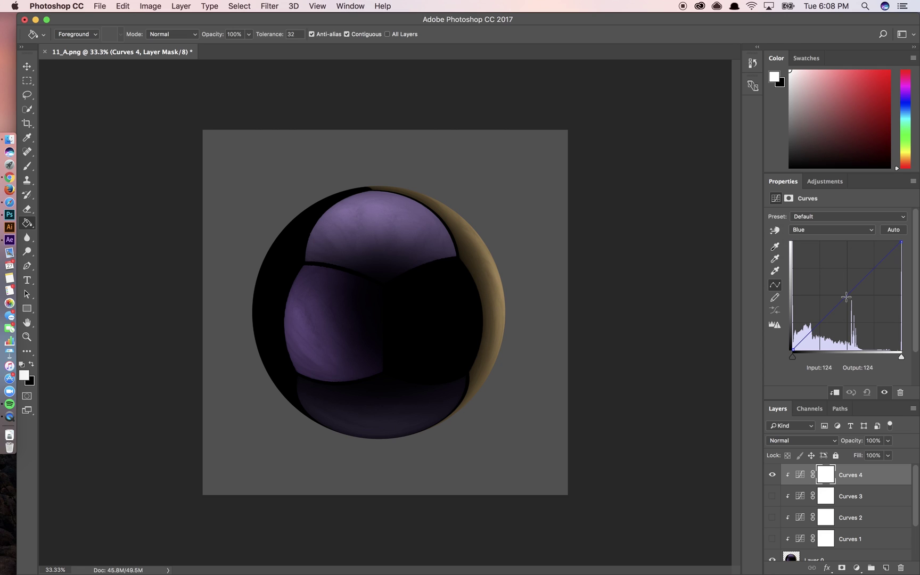
left_click_drag(846, 297, 867, 312)
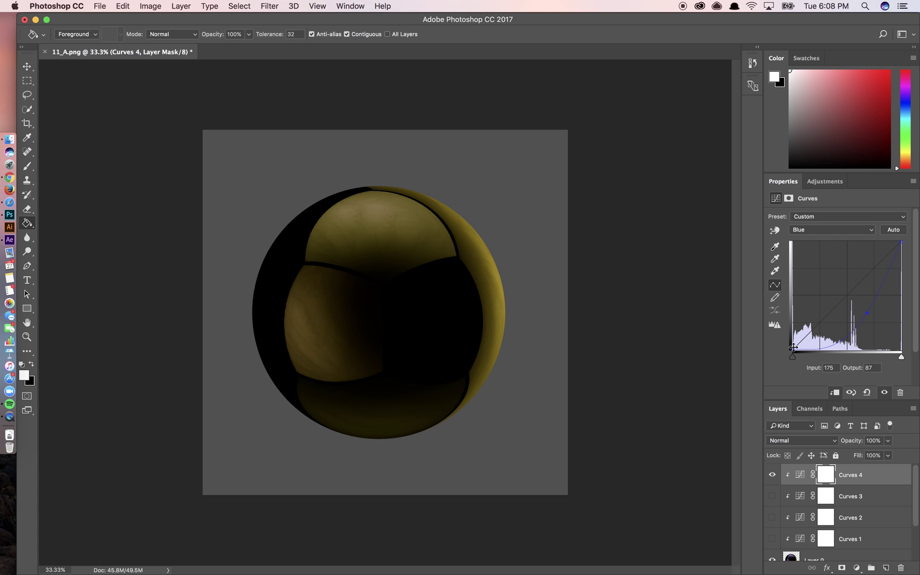
Step: Set Curves 4's Red curve to 0→128 shadows and 151→255 highlights
left_click(834, 230)
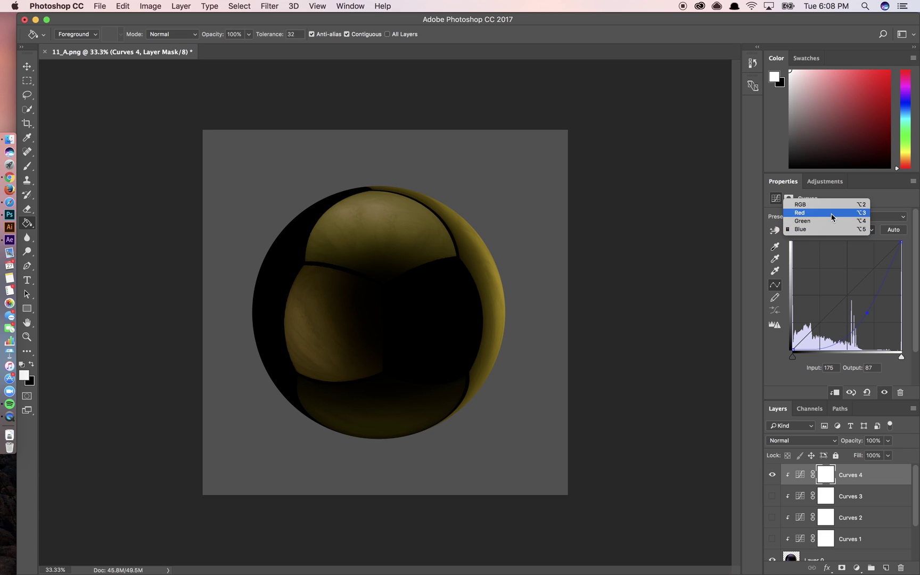
left_click(831, 214)
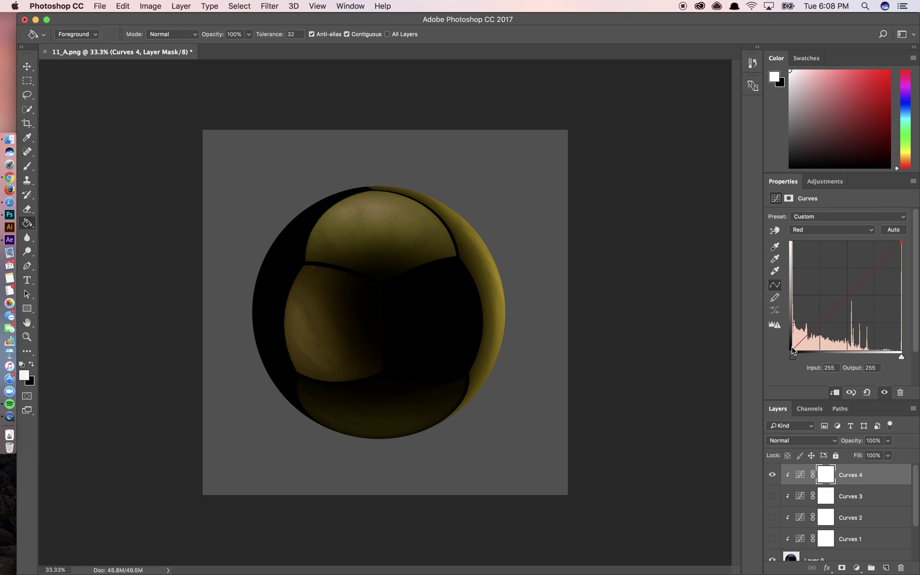
left_click_drag(793, 350, 749, 295)
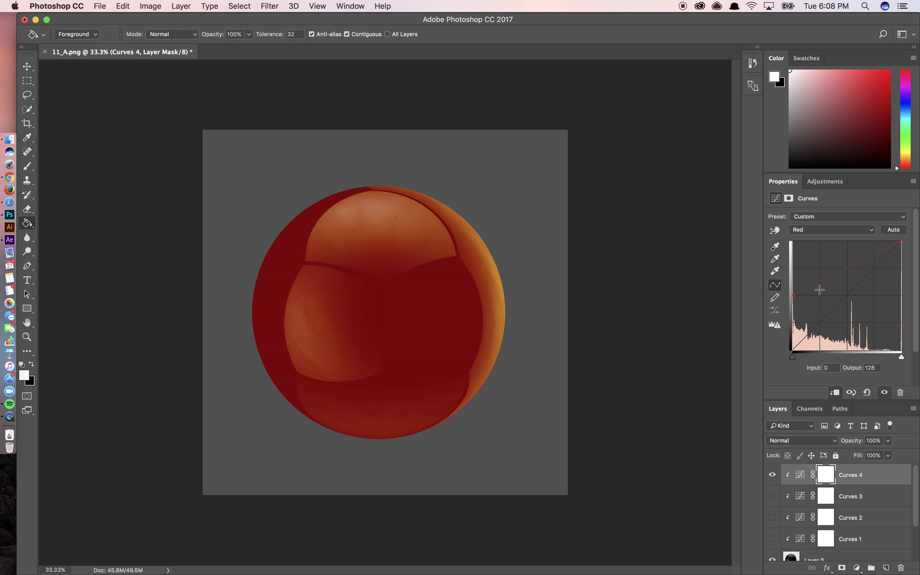
left_click(901, 243)
left_click_drag(901, 243, 857, 217)
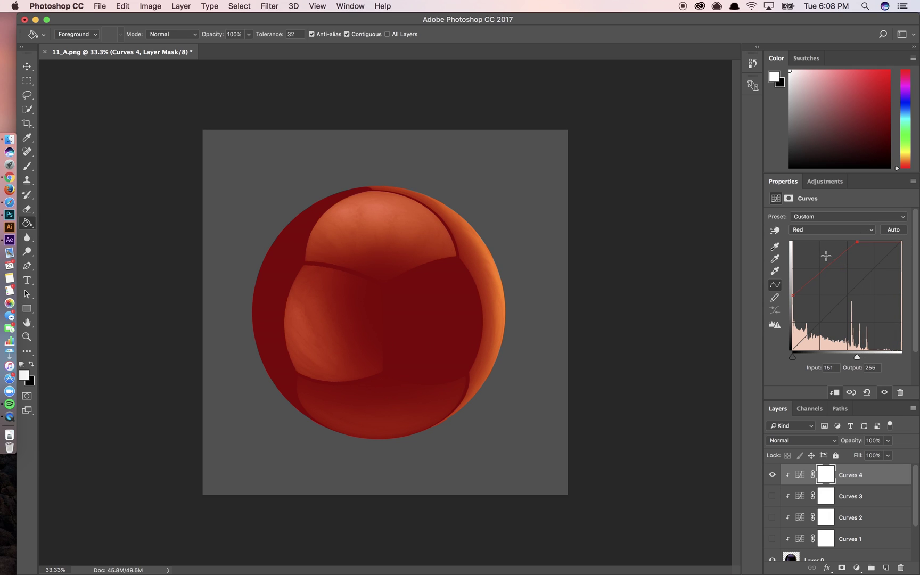
left_click(835, 232)
Step: Steepen Curves 4's Green channel, moving its white point to about input 128
left_click(835, 237)
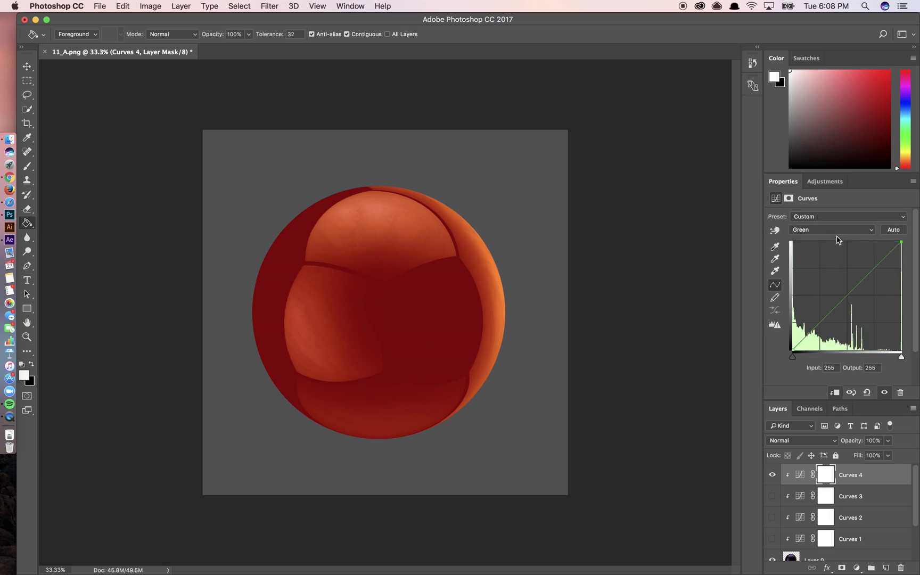
left_click_drag(902, 243, 875, 226)
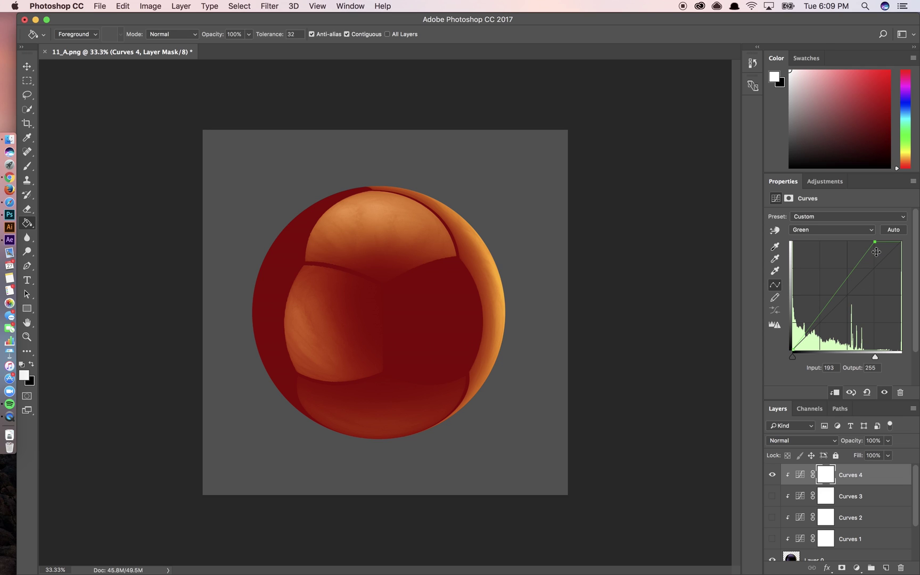
left_click_drag(875, 243, 850, 232)
left_click(836, 229)
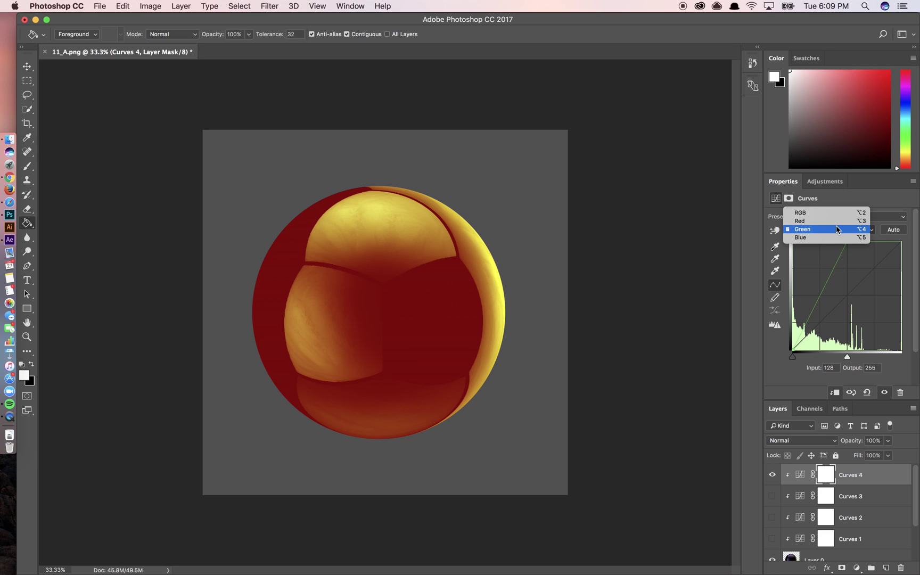
left_click(836, 229)
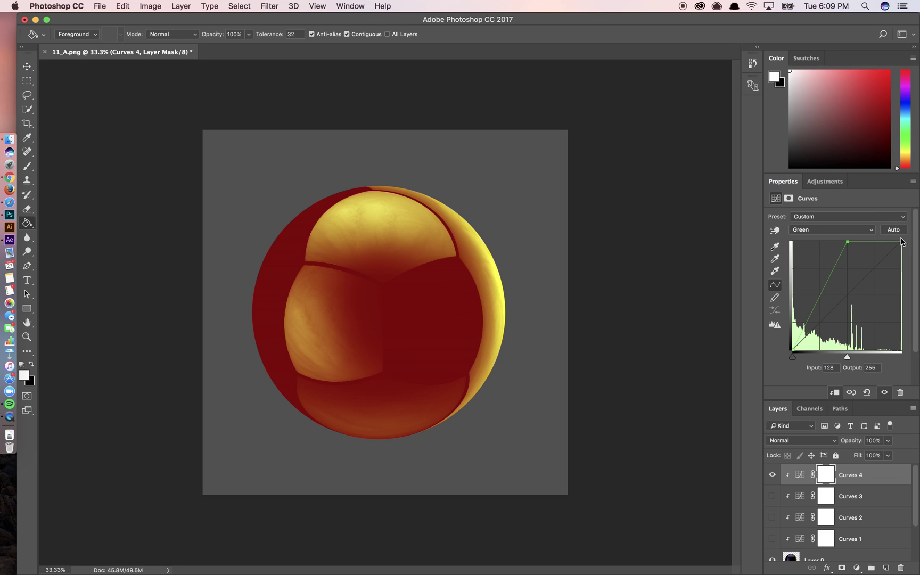
left_click(854, 230)
left_click(858, 220)
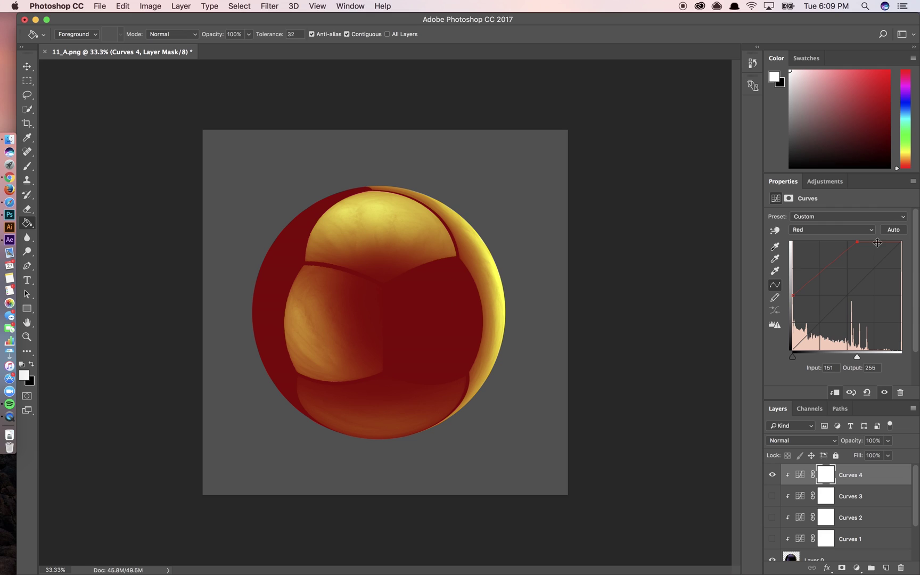
Step: Hide Curves 4 and add a fifth Curves layer clipped to the orb
left_click(772, 474)
left_click(857, 568)
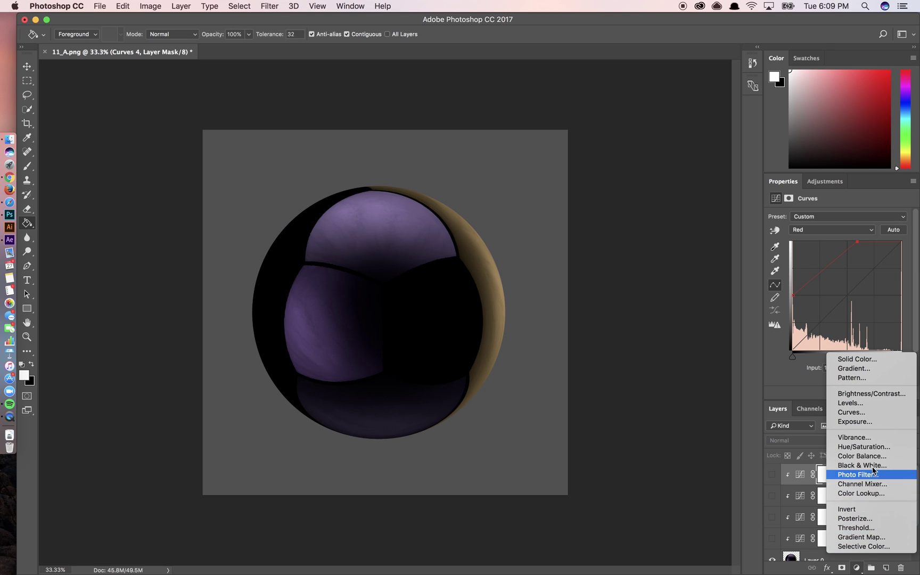
left_click(852, 413)
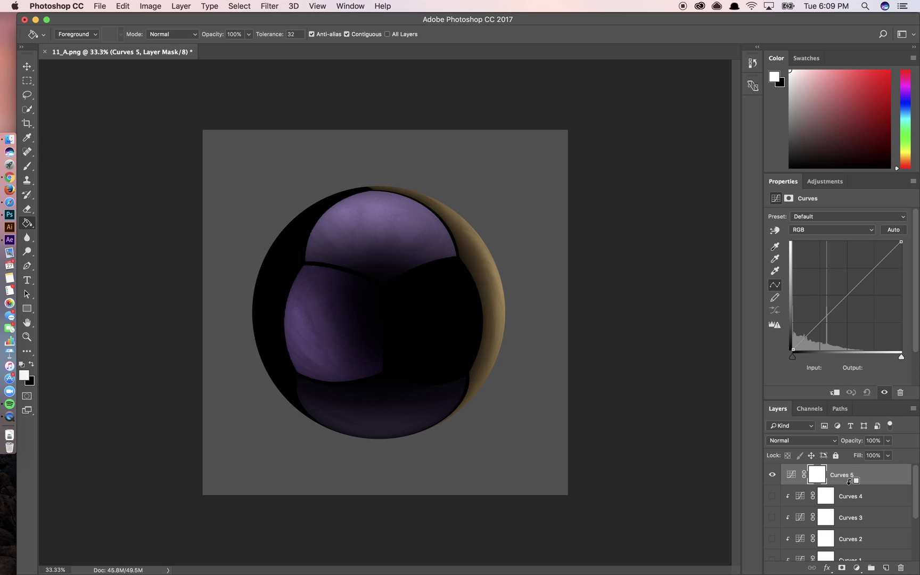
left_click(849, 485, "alt")
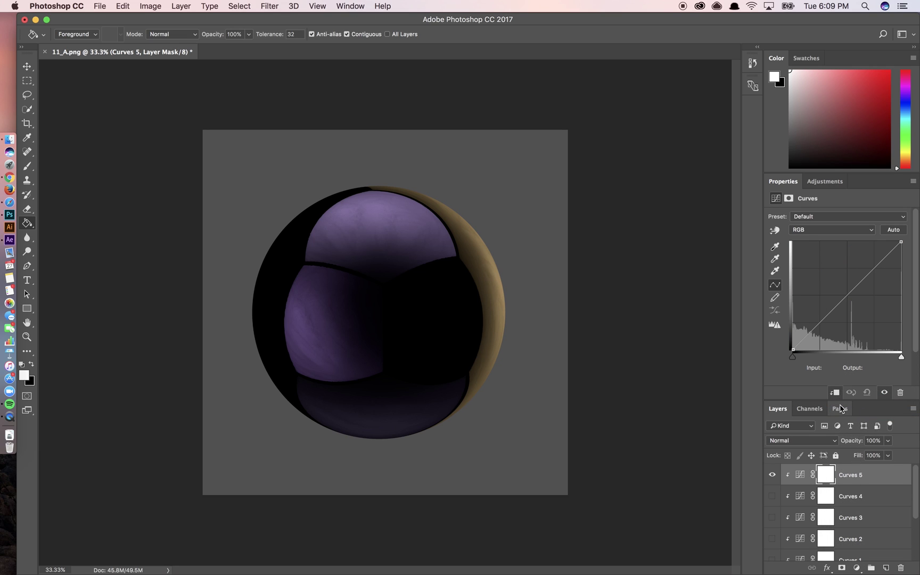
Step: Lift Curves 5's Green shadows to 114 and Blue shadows to 104
left_click(838, 234)
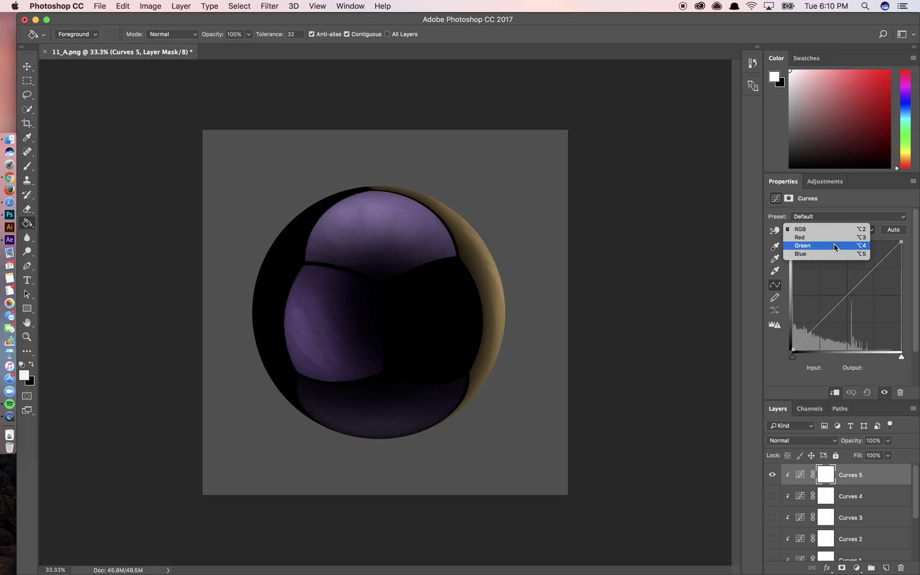
left_click(834, 244)
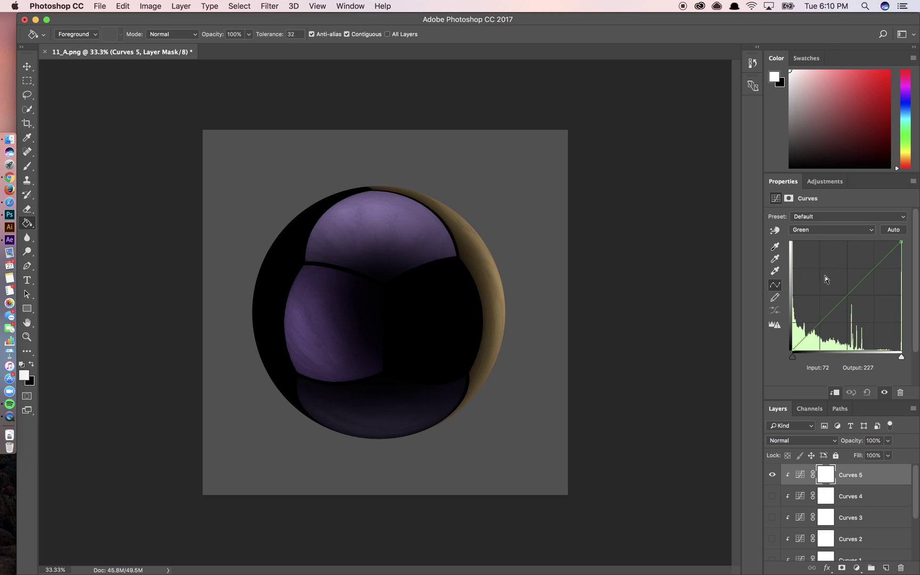
left_click_drag(792, 351, 761, 303)
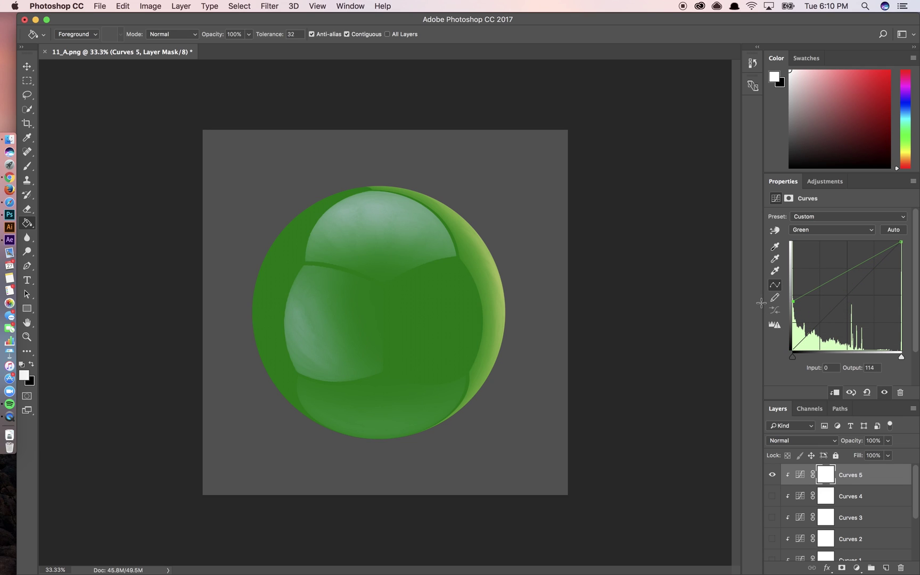
left_click(833, 230)
left_click(832, 239)
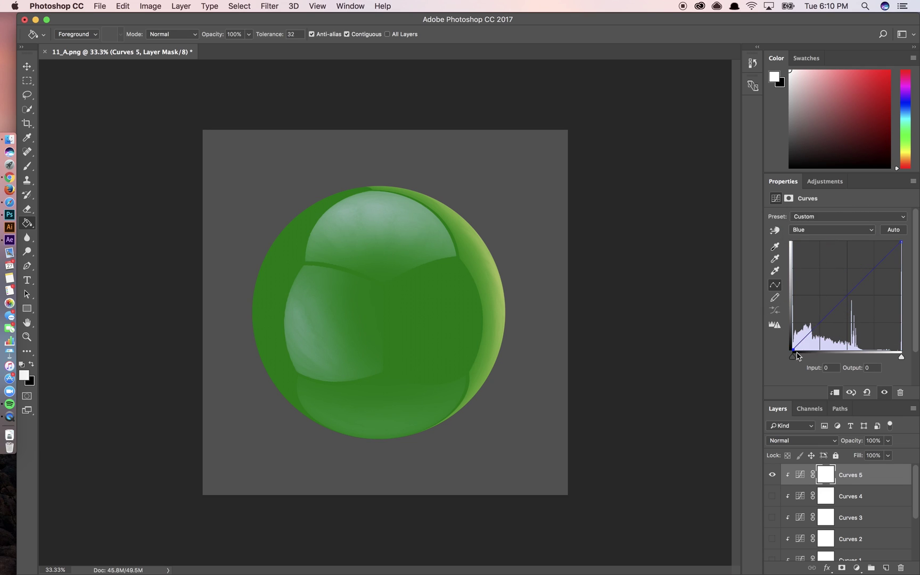
left_click_drag(792, 351, 743, 306)
Step: Drag the Red curve's highlight endpoint well down to remove red from the highlights
left_click(866, 231)
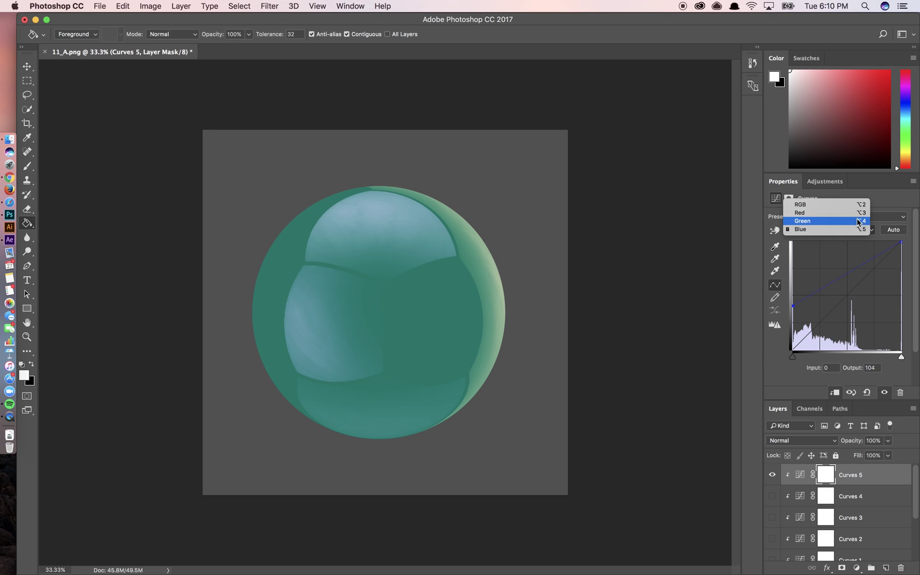
left_click(859, 213)
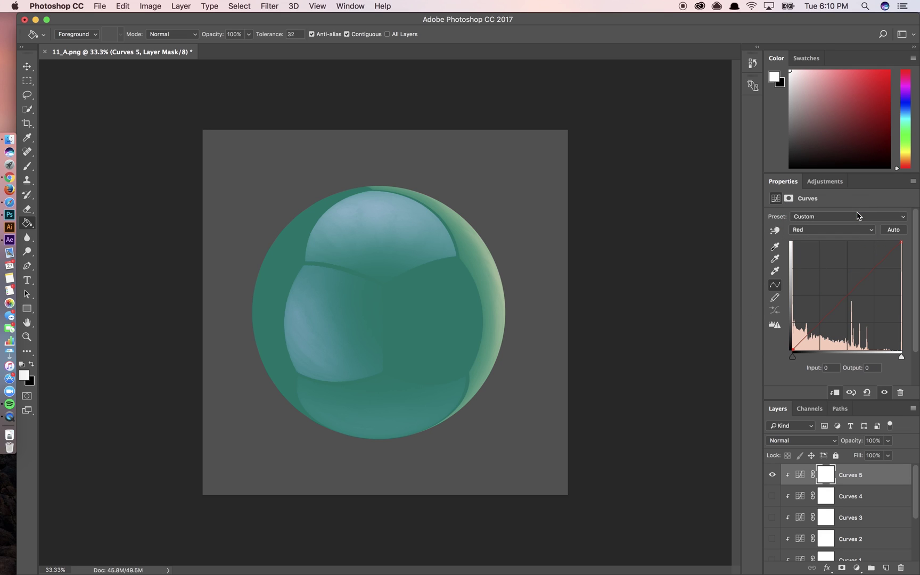
left_click(899, 243)
left_click_drag(901, 243, 917, 319)
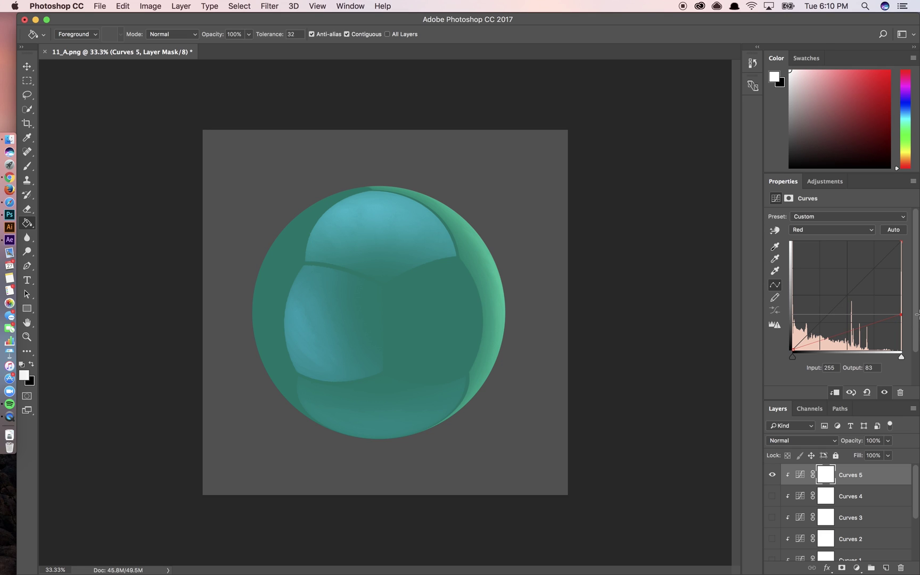
left_click_drag(917, 319, 904, 326)
Step: Add a Green curve midtone point raised to 61→179
left_click(841, 230)
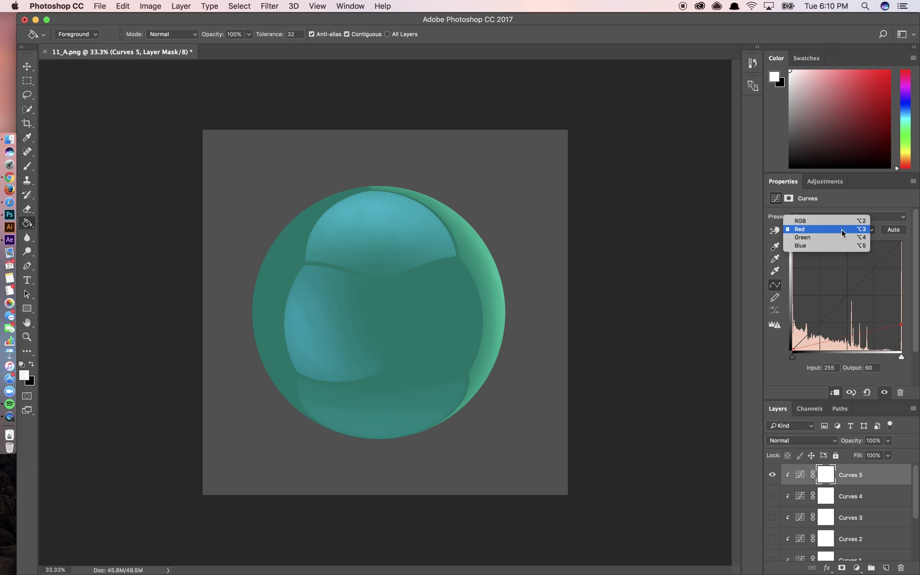
left_click(842, 238)
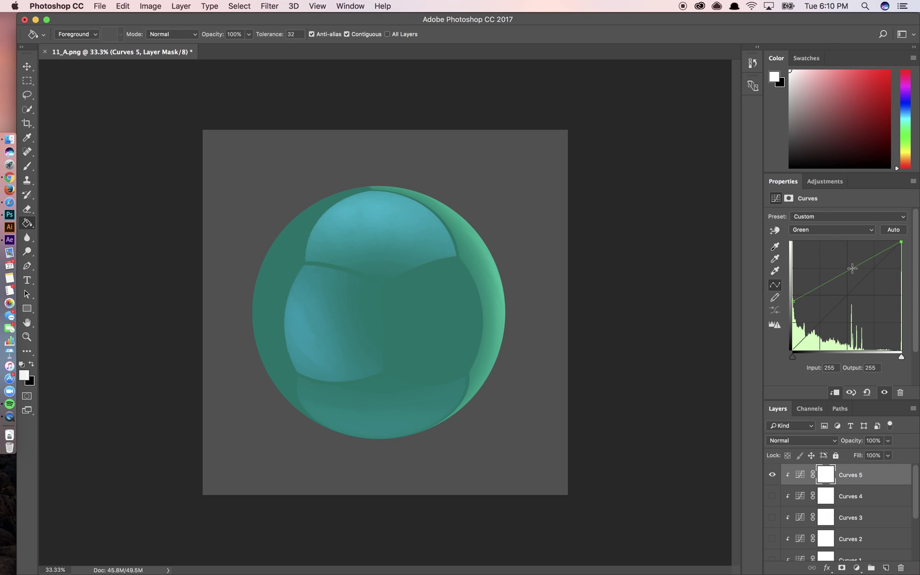
left_click_drag(853, 268, 818, 274)
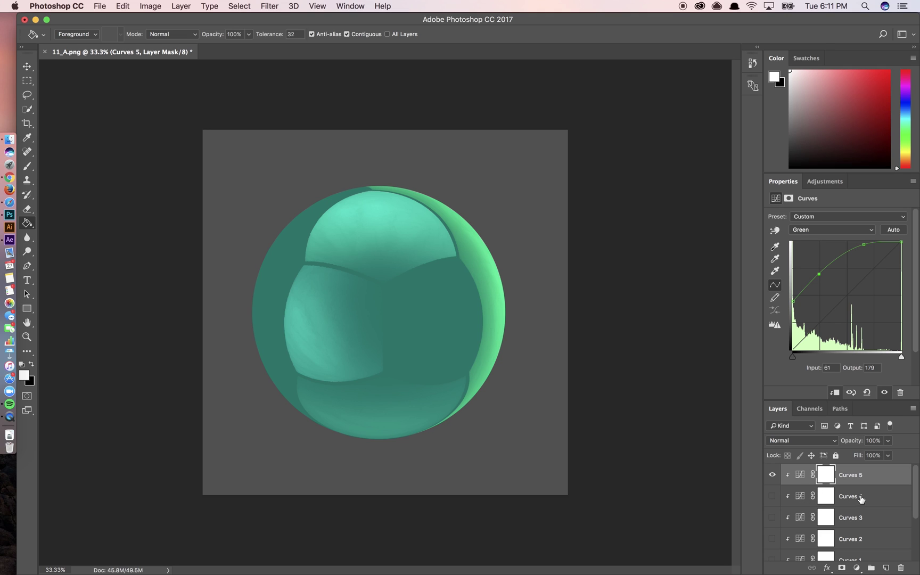
Step: On the composite RGB curve, lift the black point and move the highlight point to 176→255
left_click(807, 230)
left_click(810, 213)
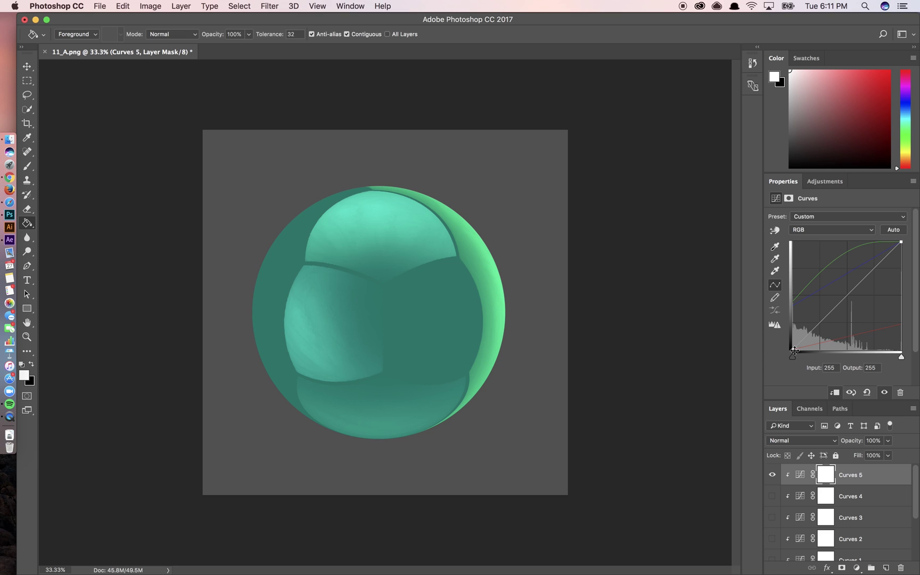
left_click_drag(794, 351, 734, 305)
left_click_drag(901, 241, 868, 227)
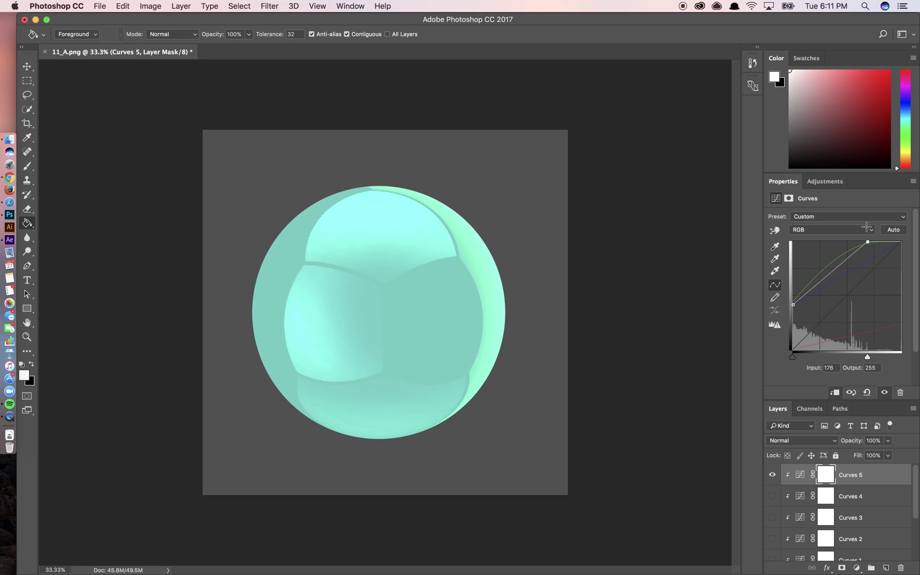
left_click(856, 568)
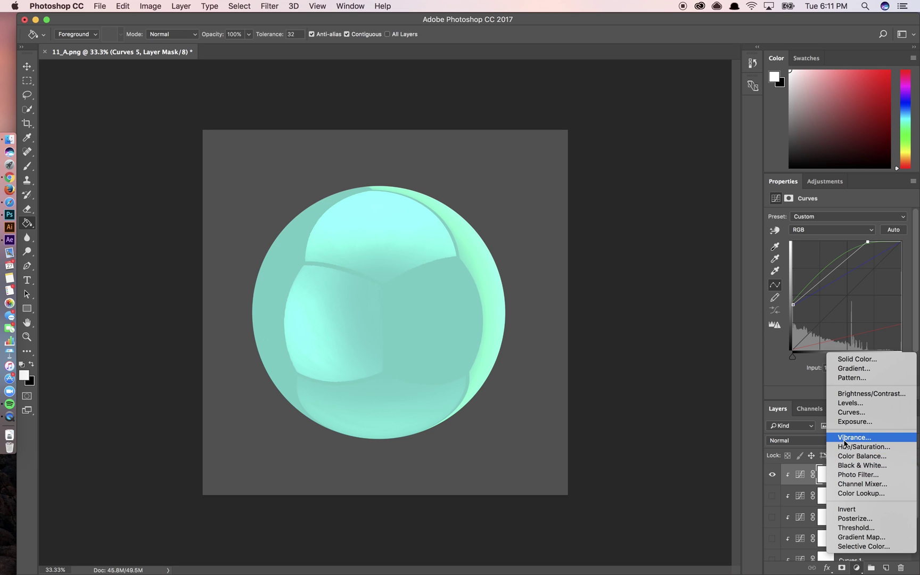
left_click(687, 390)
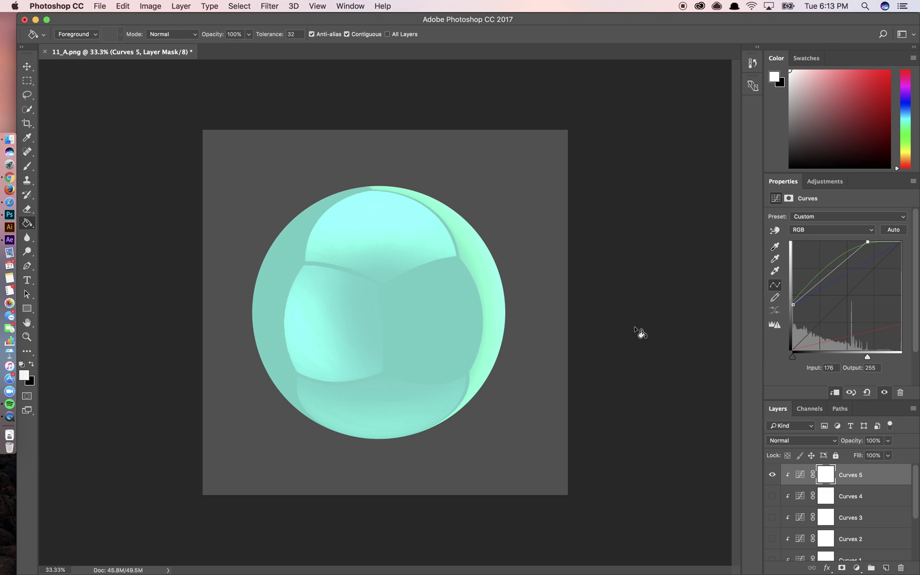
Step: Add a Levels adjustment layer clipped to the layer below and hide Curves 5
left_click(857, 568)
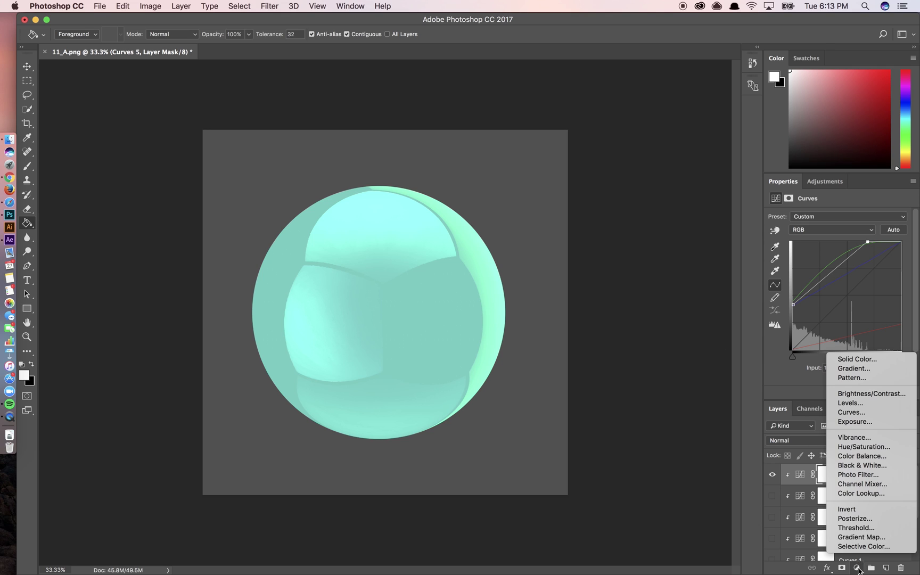
left_click(851, 403)
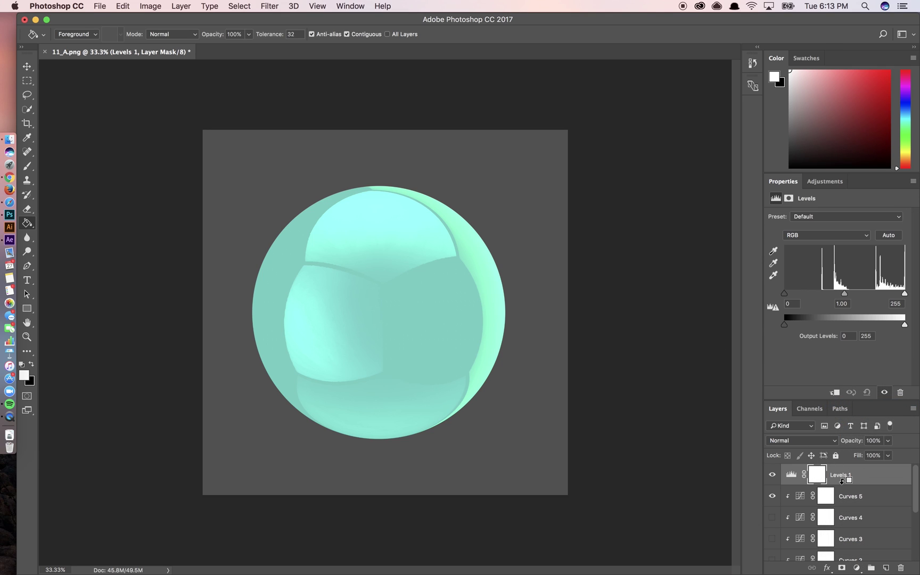
left_click(841, 481, "alt")
left_click(828, 237)
left_click(849, 446)
left_click(772, 495)
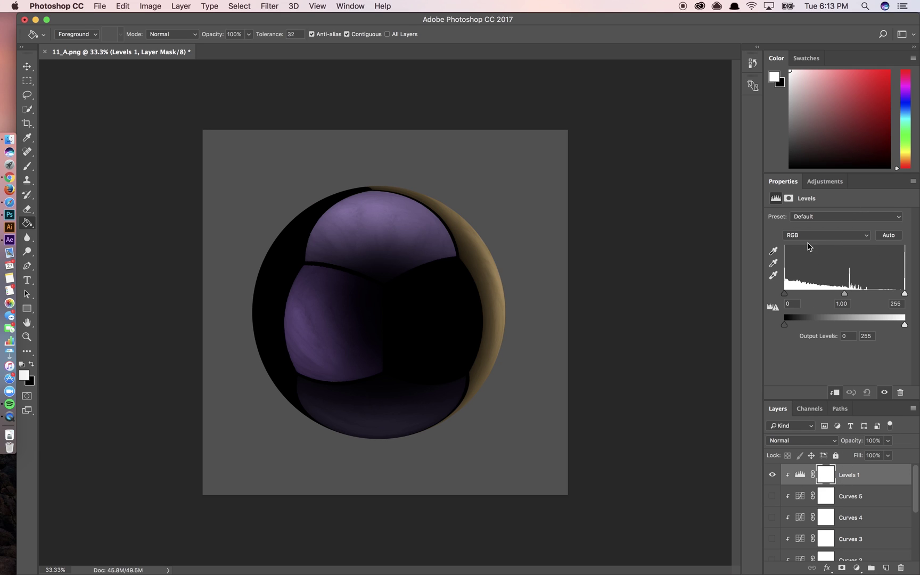
Step: In Levels, set Green midtones to 2.28, Blue midtones to 0.43 and Blue black input to 21
left_click(809, 239)
left_click(809, 251)
left_click_drag(844, 295, 809, 298)
left_click(829, 234)
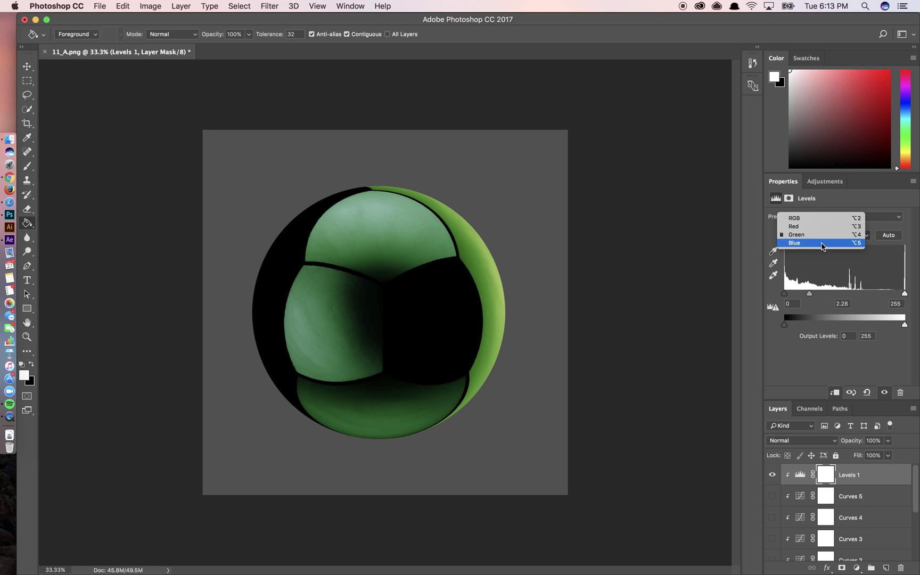
left_click(822, 244)
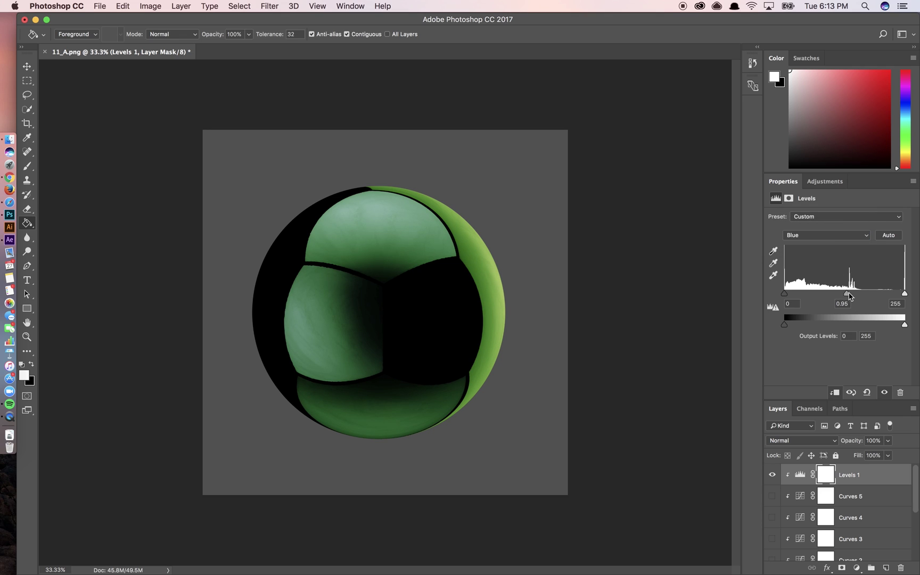
left_click_drag(850, 296, 875, 297)
mouse_move(784, 295)
left_mouse_down()
mouse_move(826, 297)
mouse_move(776, 298)
left_mouse_up()
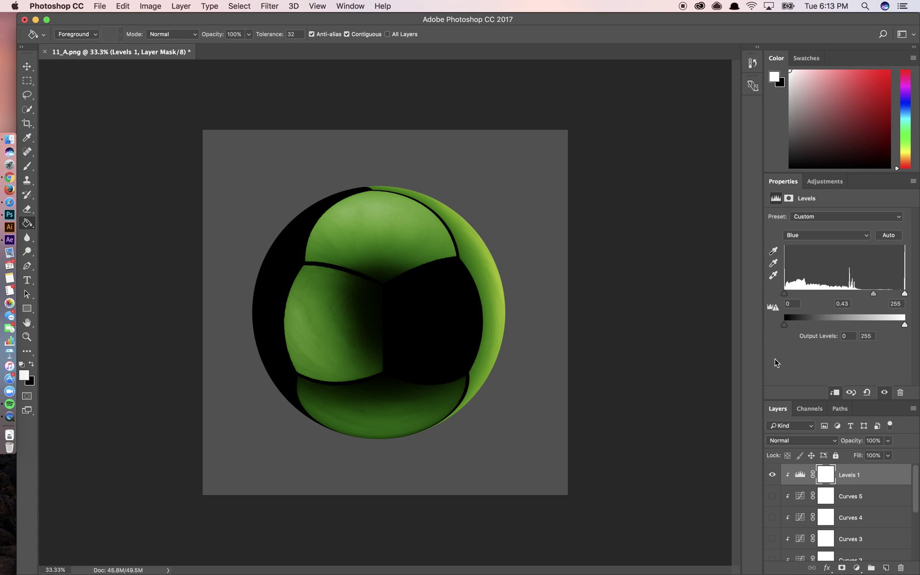